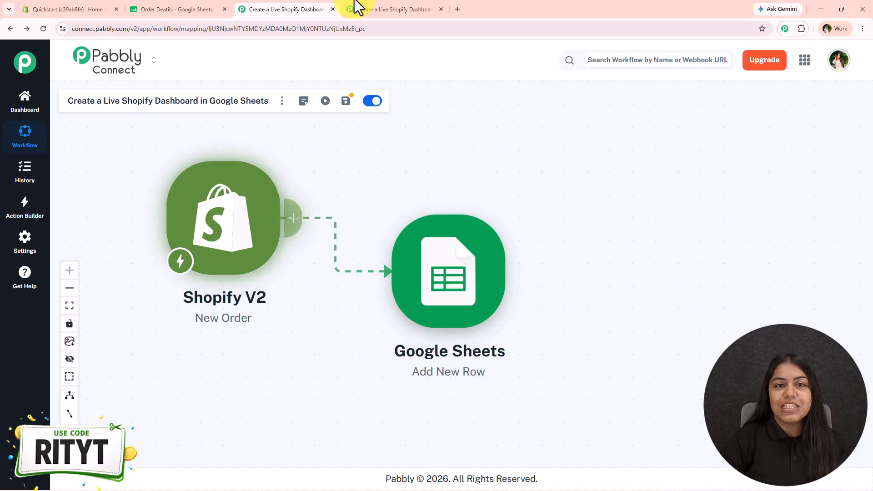
Step: Check the empty Shopify dashboard workflow and open the Pabbly Connect website, pabbly.com/connect, in a new browser tab
left_click(361, 9)
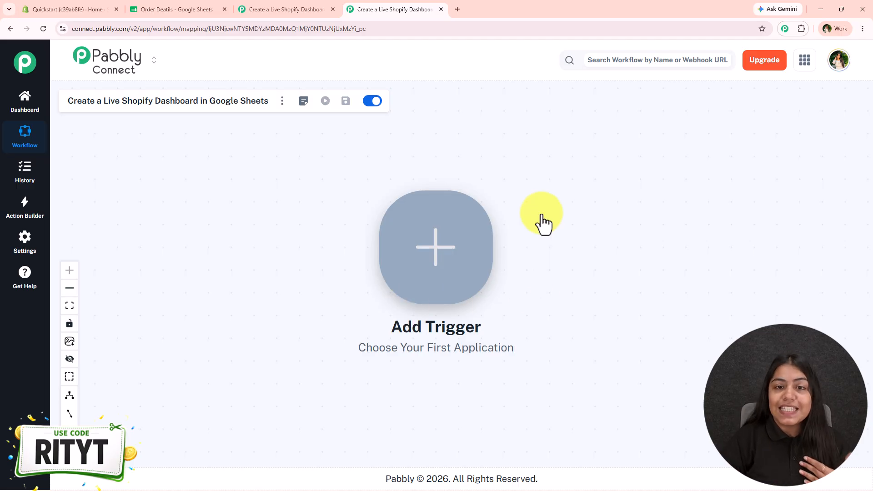
left_click(459, 1)
type("p")
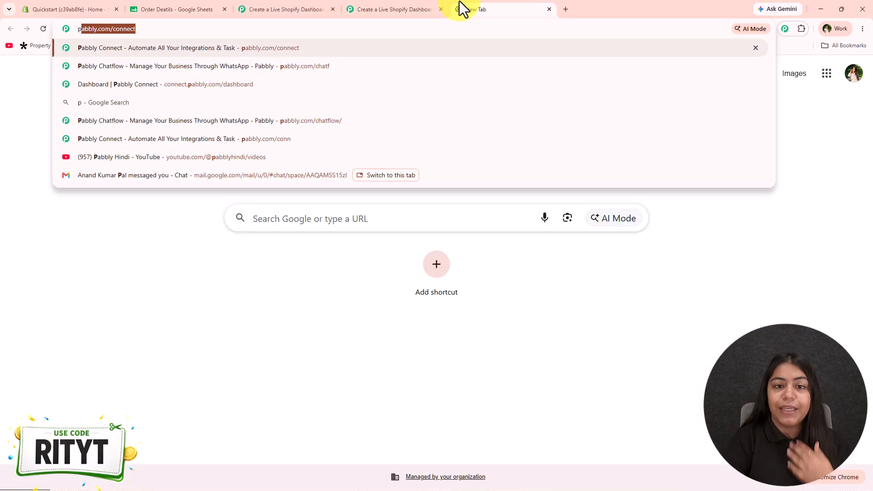
key("Return")
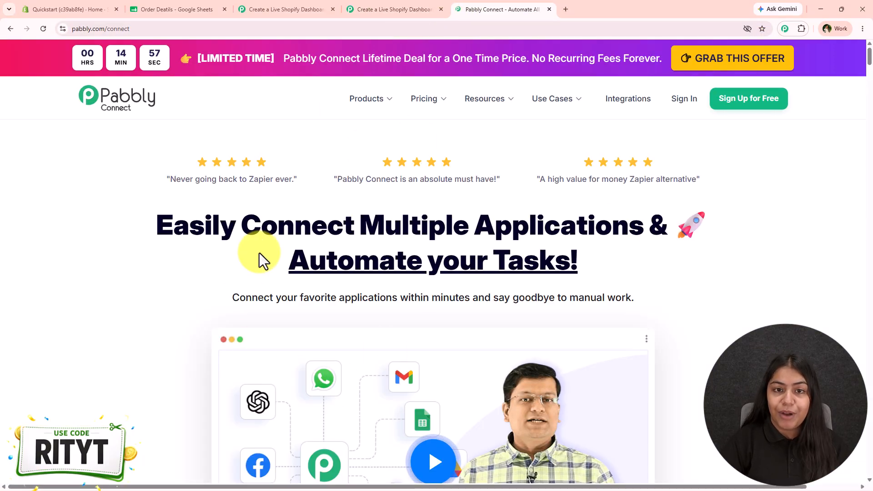
Step: Examine the Pabbly Connect homepage's headline, workflow demo, free tasks, features and available integrations
left_click_drag(170, 209, 699, 266)
left_click(691, 288)
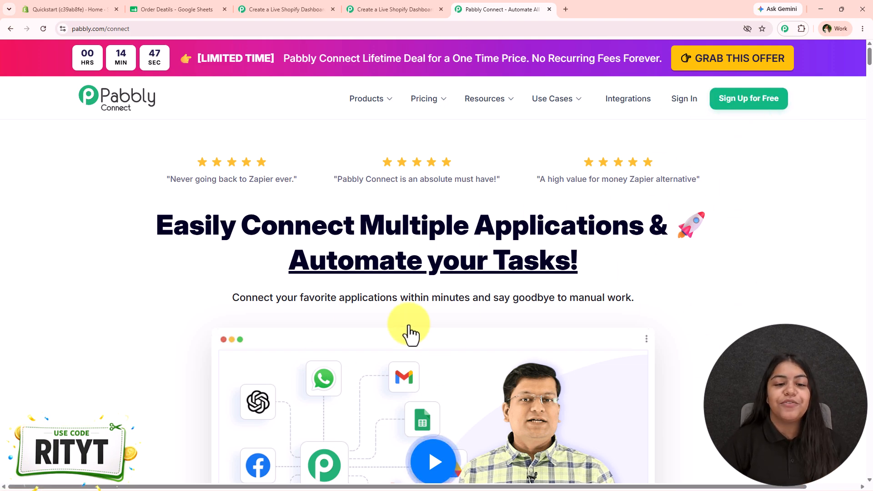
scroll(207, 218, "down", 20)
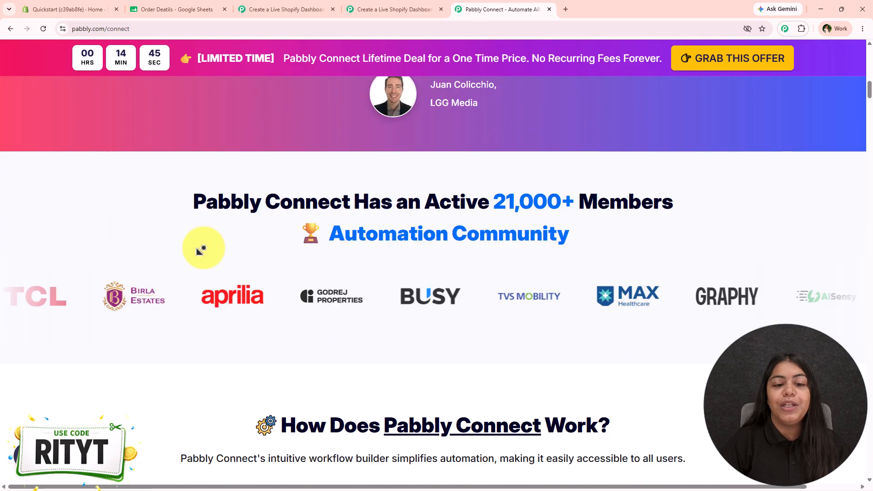
scroll(205, 237, "down", 10)
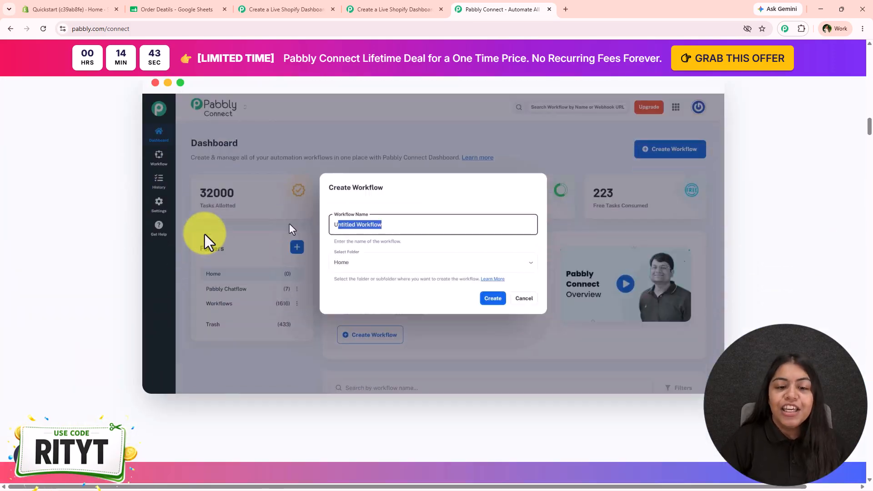
scroll(112, 253, "down", 9)
scroll(166, 327, "up", 2)
scroll(336, 286, "down", 8)
scroll(333, 280, "down", 20)
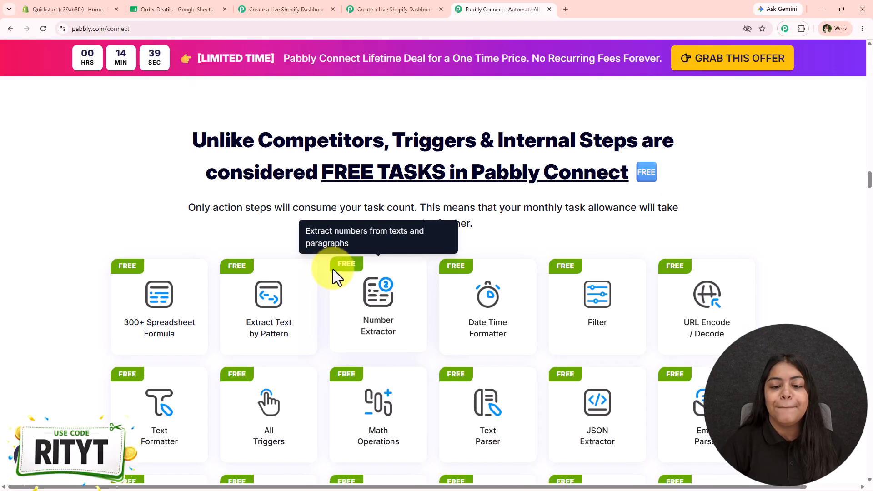
scroll(333, 269, "down", 20)
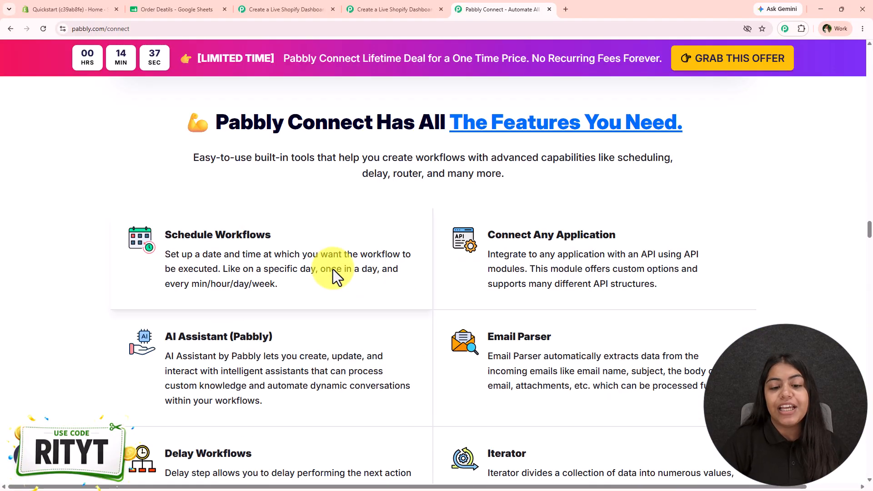
scroll(332, 269, "down", 15)
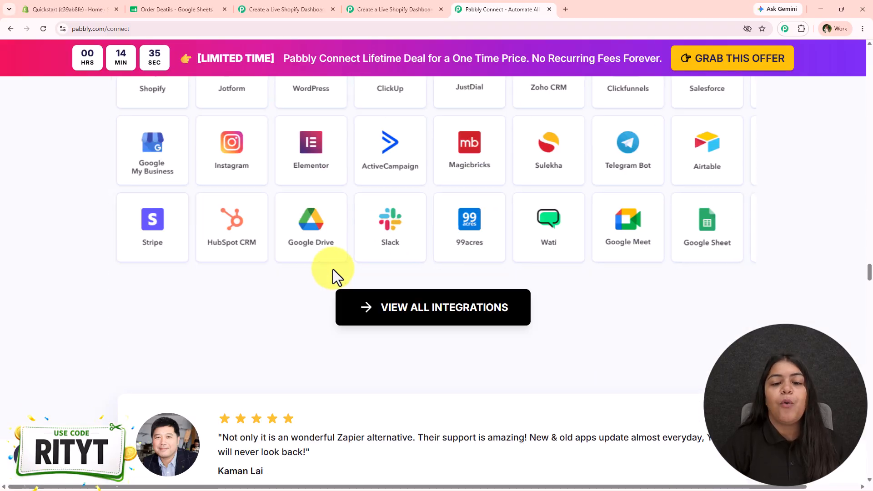
scroll(411, 194, "down", 15)
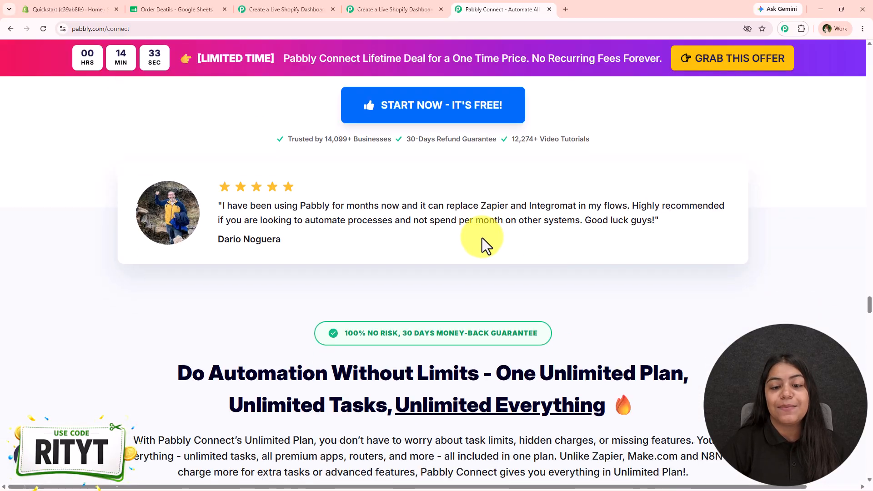
Step: Compare the Free, Standard and Unlimited plans and their bonuses on the pricing section, and close the website
scroll(470, 290, "up", 7)
scroll(470, 288, "down", 10)
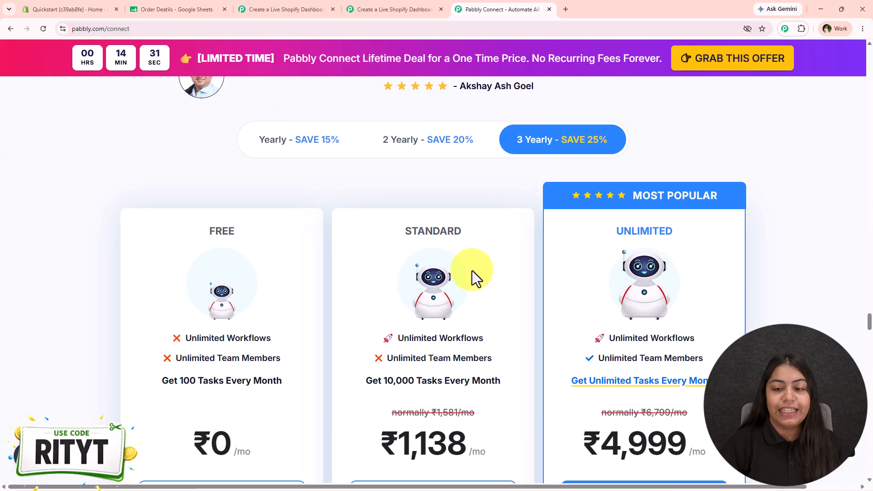
scroll(463, 298, "down", 4)
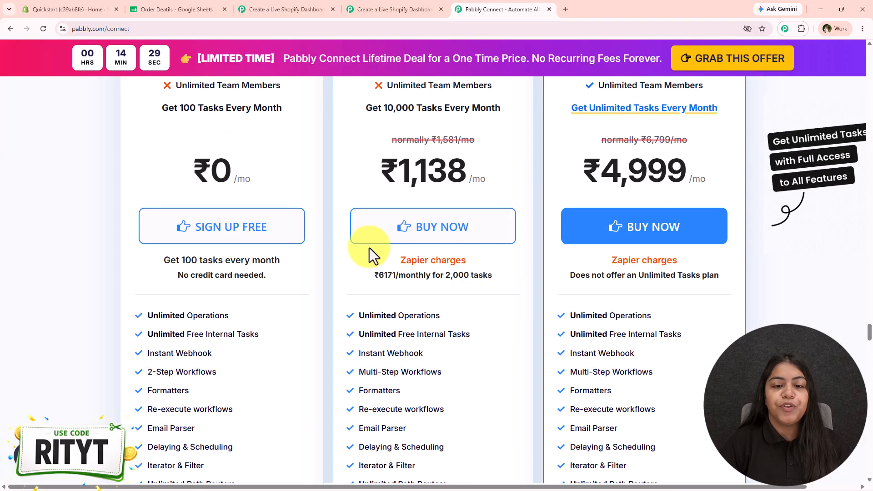
scroll(205, 282, "up", 3)
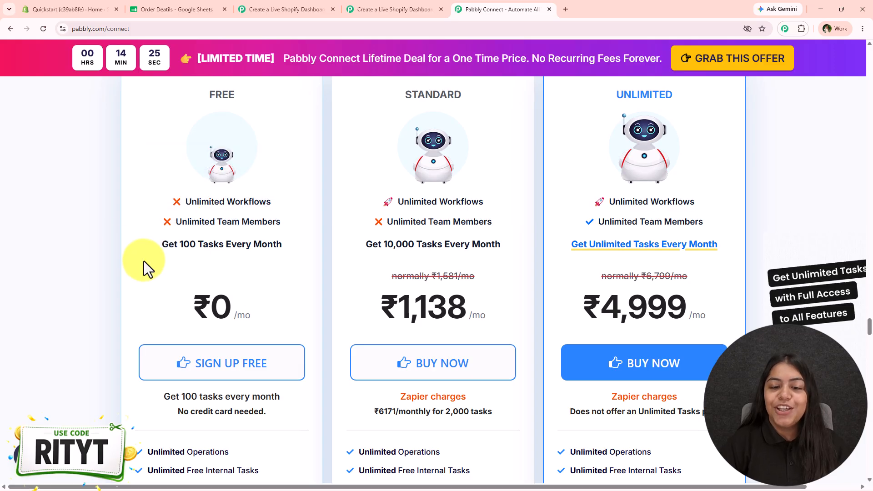
scroll(495, 364, "down", 8)
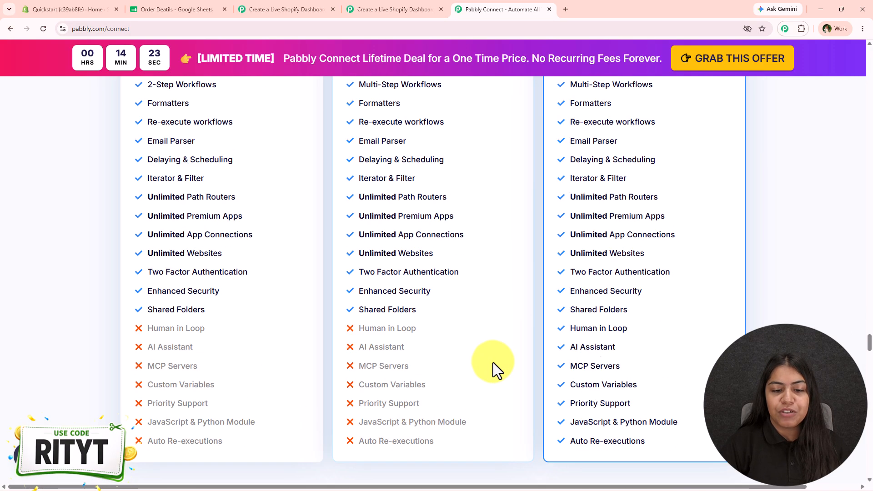
scroll(493, 362, "down", 12)
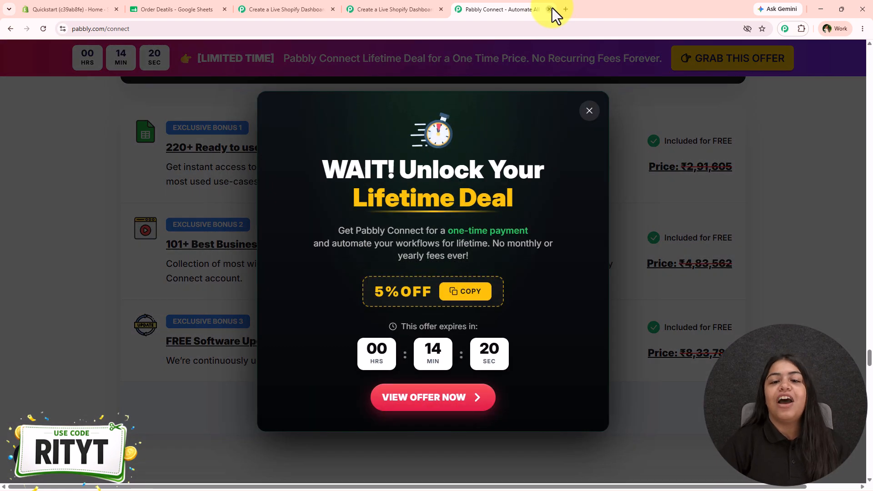
left_click(549, 9)
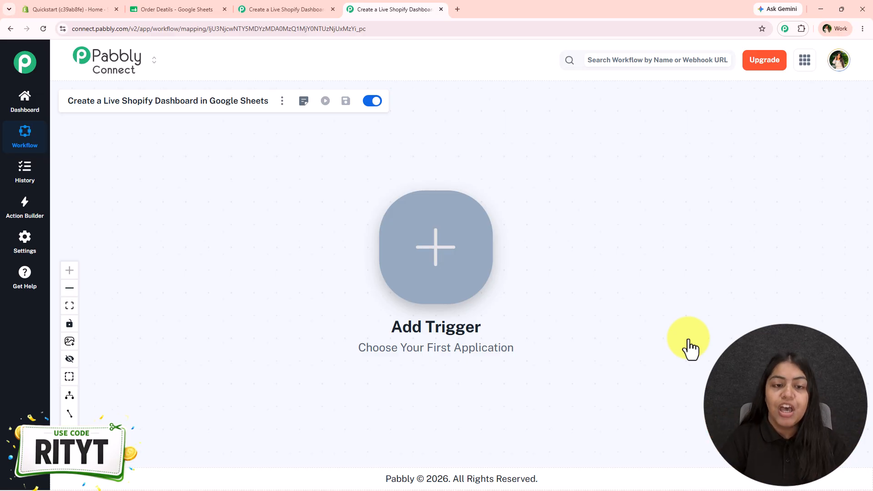
Step: Add Shopify V2 as the workflow's trigger with the New Order event and connect it
left_click(454, 216)
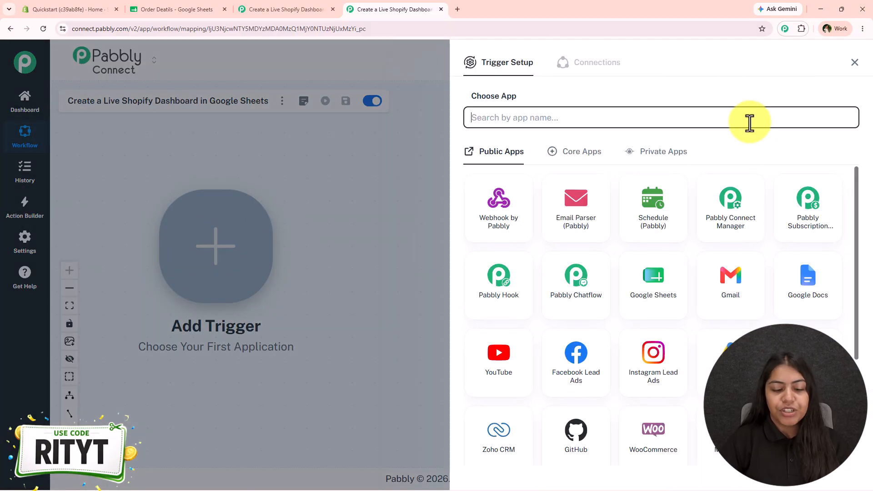
left_click(749, 122)
type("Shopify")
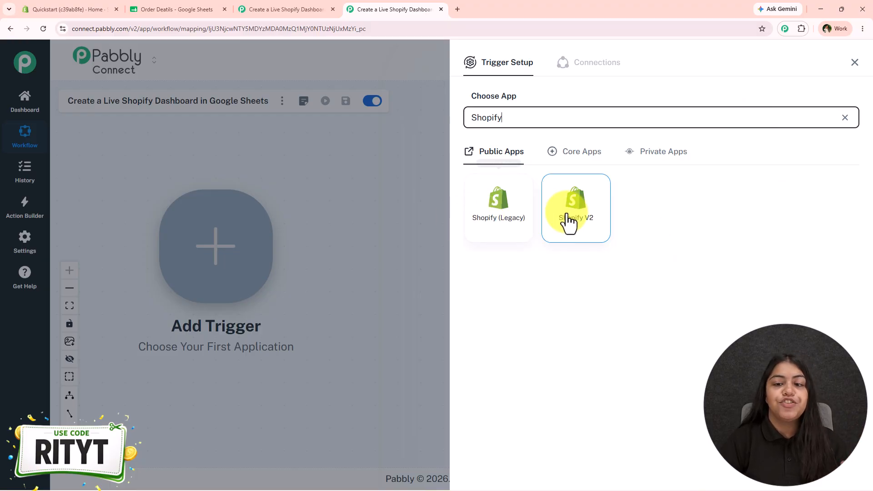
left_click(568, 222)
left_click(613, 167)
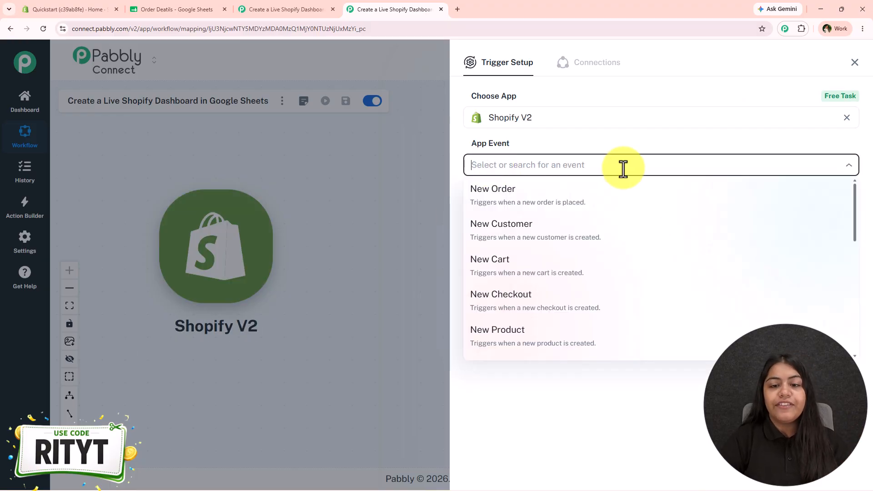
left_click(605, 205)
left_click(494, 209)
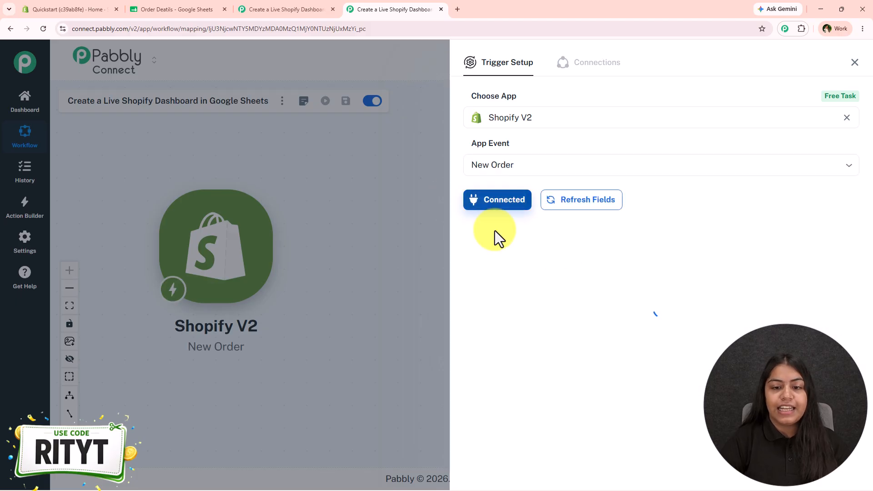
Step: Copy the trigger's webhook URL and open the webhooks list in the Shopify store's notification settings
left_click(848, 249)
left_click(68, 9)
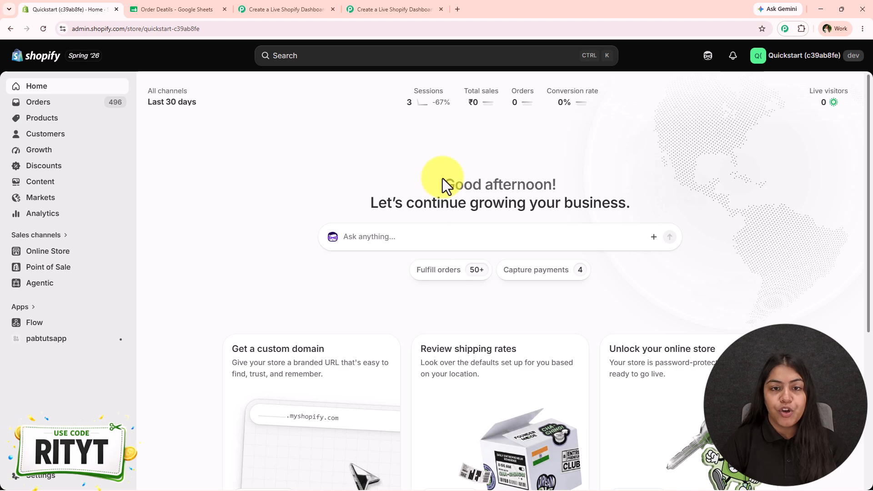
left_click(84, 475)
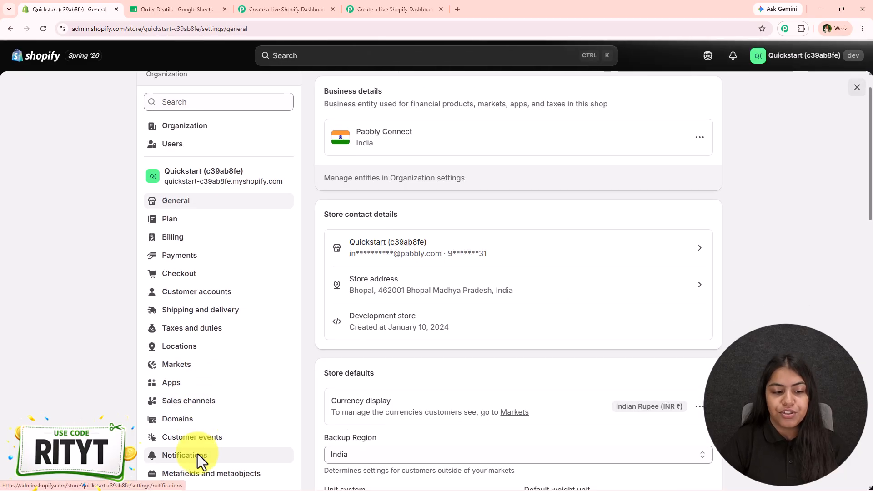
left_click(197, 453)
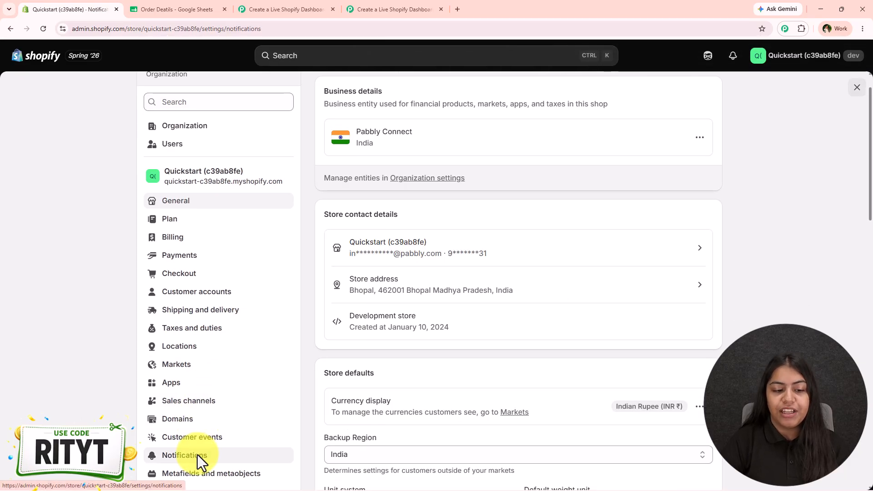
left_click(405, 345)
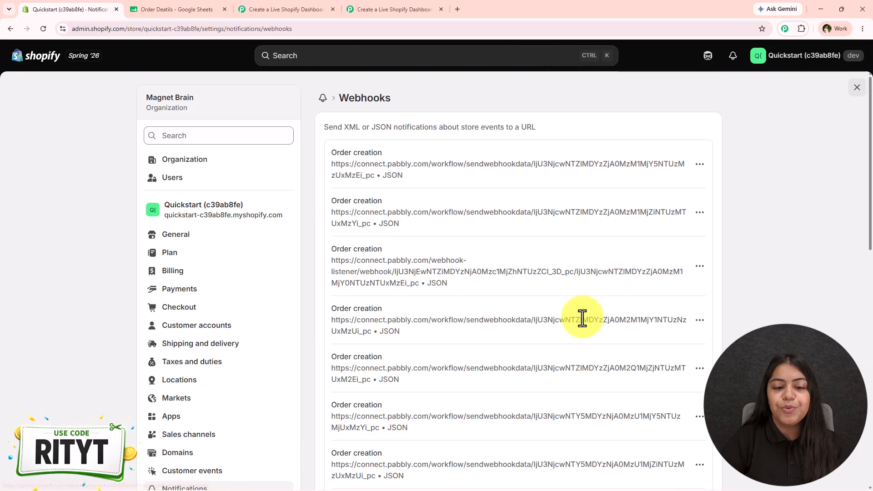
Step: Start a new Shopify webhook with Order creation as the event and JSON as the format
scroll(768, 201, "down", 10)
left_click(354, 367)
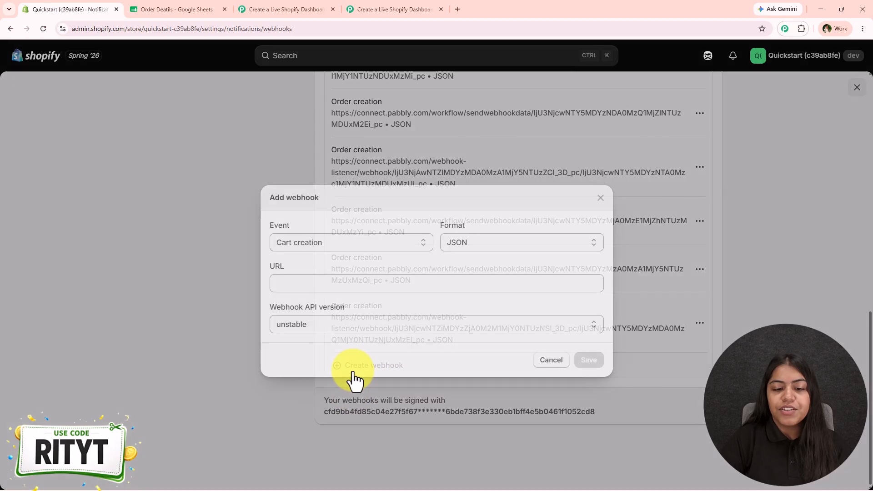
left_click(301, 244)
key("o")
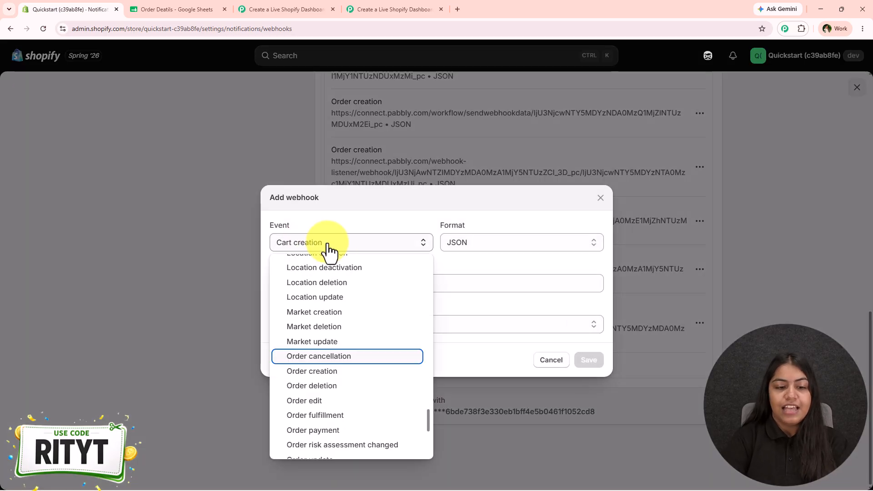
left_click(326, 370)
left_click(517, 242)
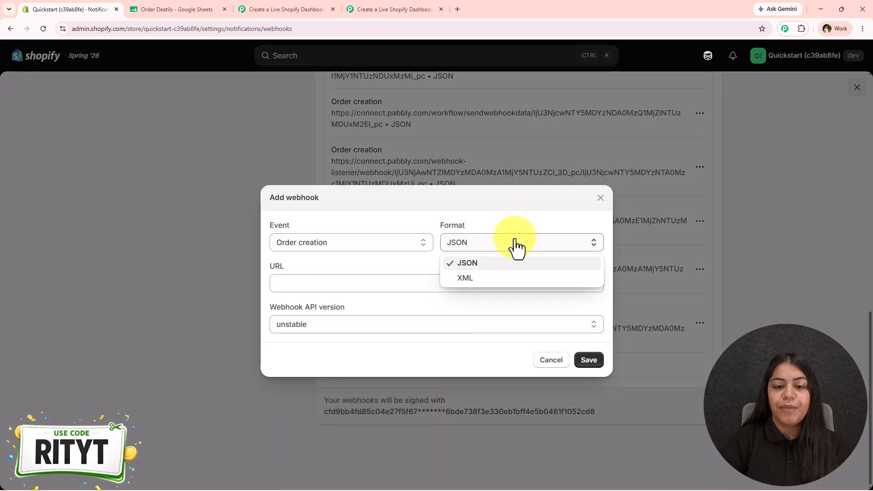
left_click(501, 264)
Step: Paste the copied webhook URL, set the webhook API version to 2026-07 (Latest) and save the webhook
left_click(401, 280)
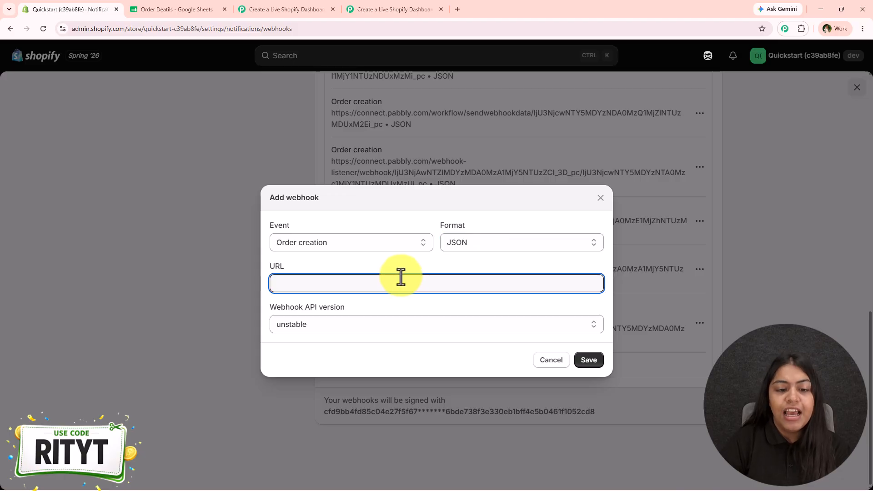
key("ctrl+v")
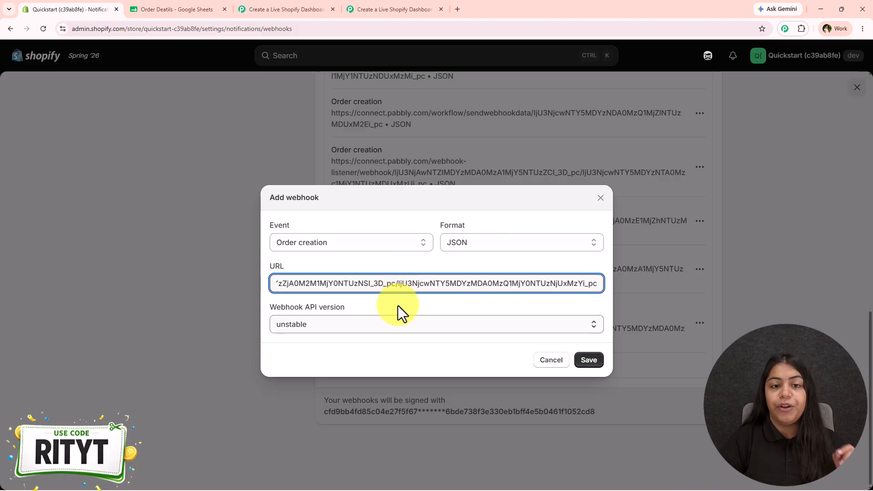
left_click(376, 334)
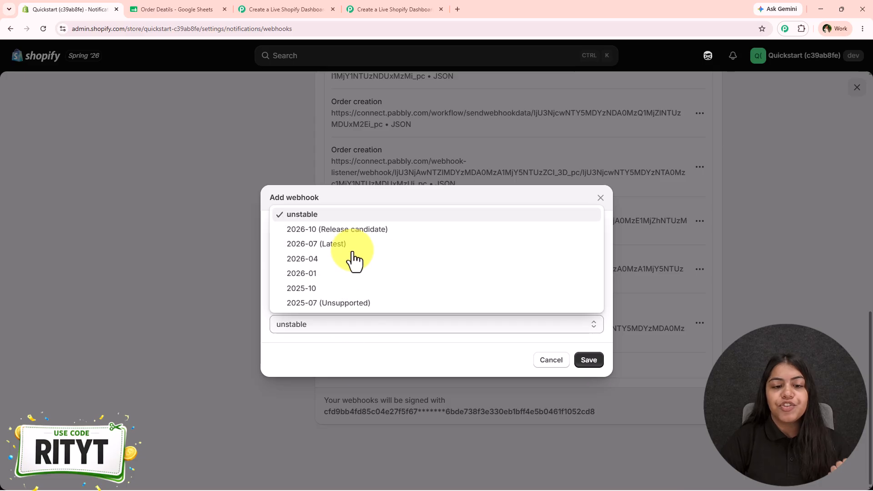
left_click(354, 244)
left_click(591, 362)
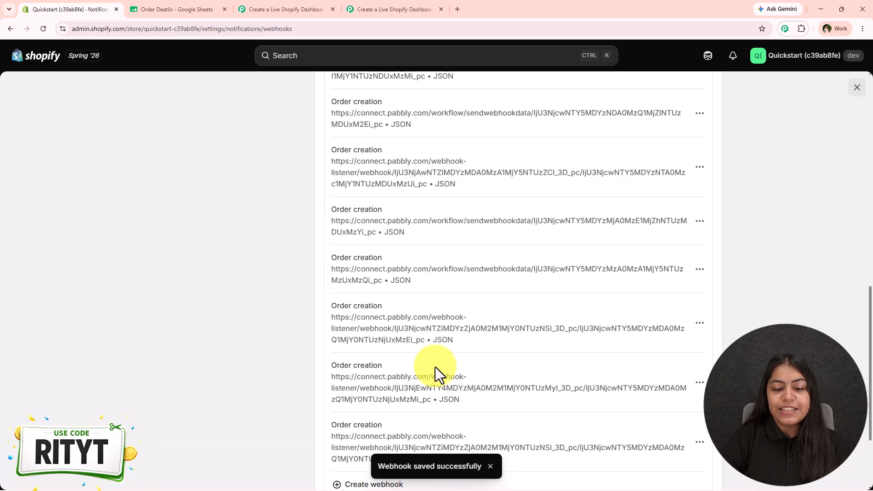
Step: Find the copied URL in Shopify's webhooks list and return to the Pabbly Connect trigger setup
key("ctrl+f")
key("ctrl+v")
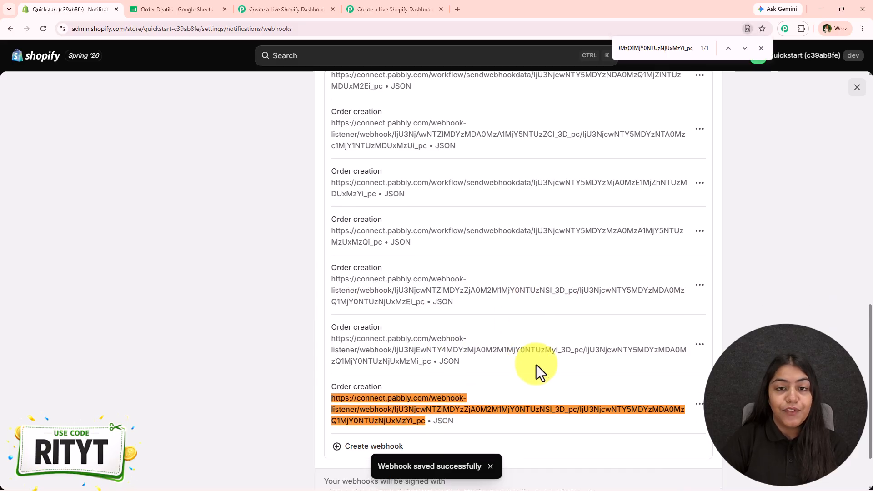
left_click(758, 48)
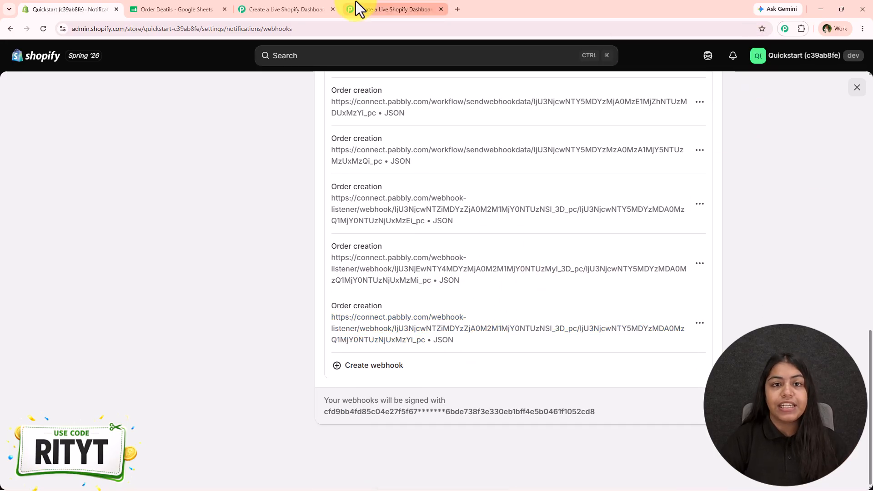
left_click(367, 6)
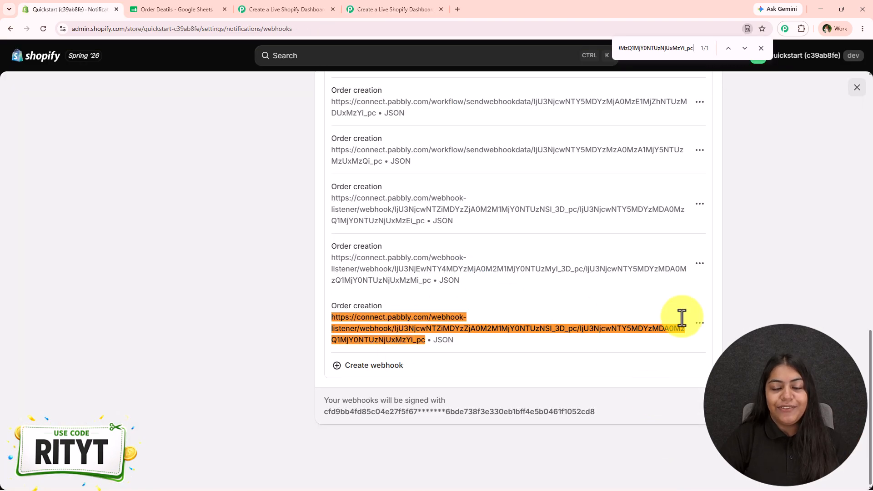
left_click(761, 48)
left_click(425, 8)
scroll(599, 362, "down", 1)
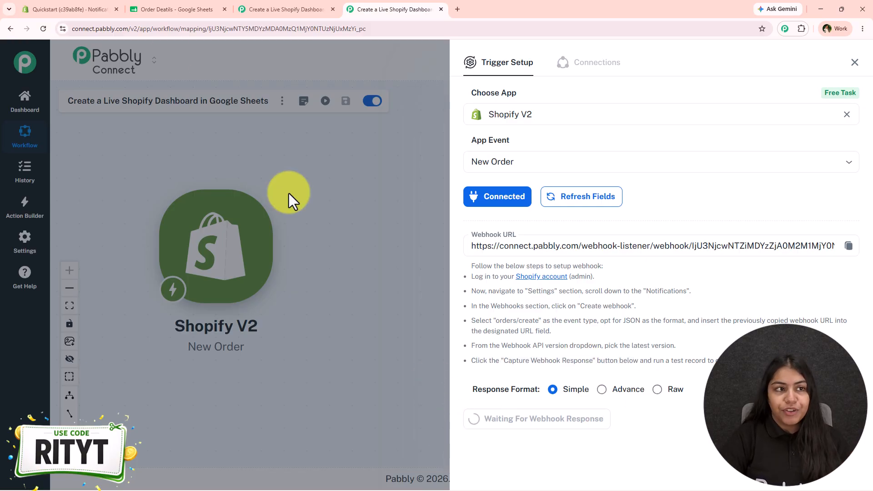
Step: Open the Shopify online store from the admin and start checkout for the Blush Affair – Co-ord Set
left_click(73, 9)
left_click(856, 87)
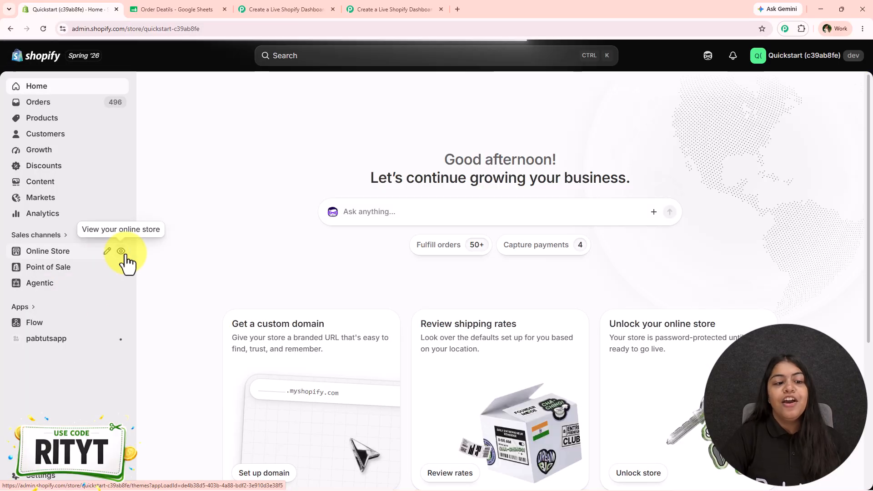
left_click(124, 253)
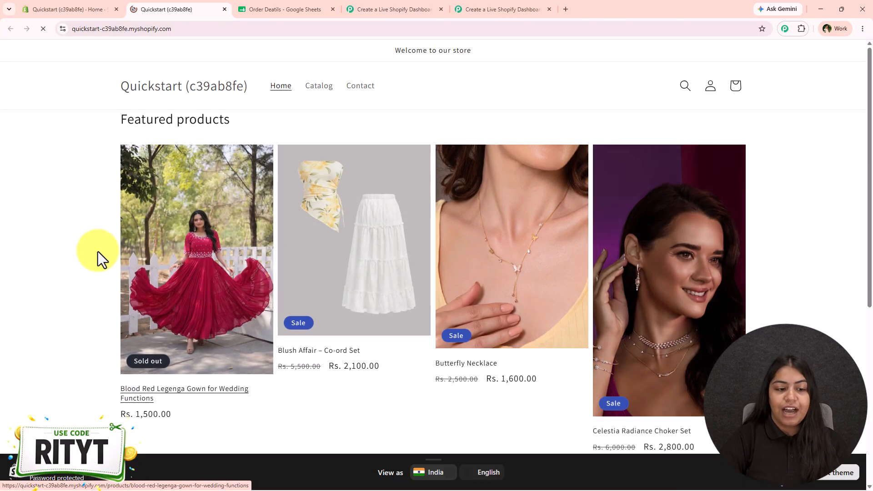
scroll(96, 261, "down", 1)
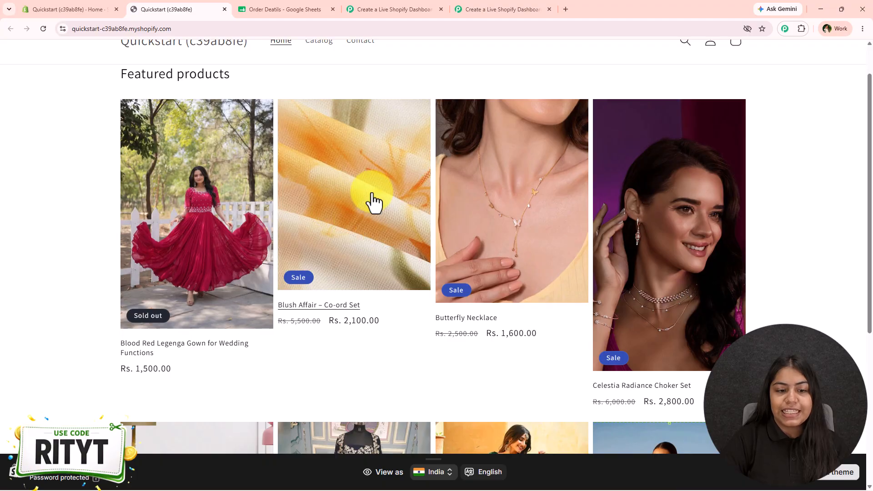
left_click(337, 177)
left_click(677, 323)
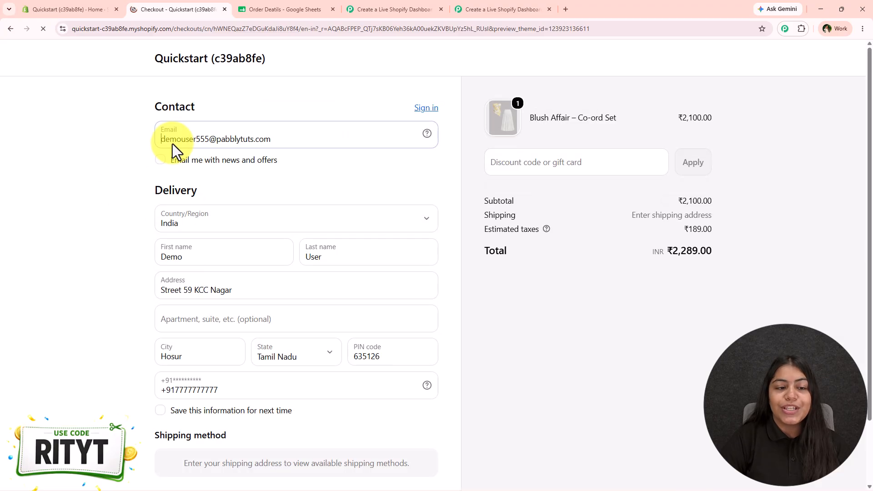
Step: Fill in the customer's contact and delivery details at checkout and fill the payment fields with a saved test card
left_click(154, 138)
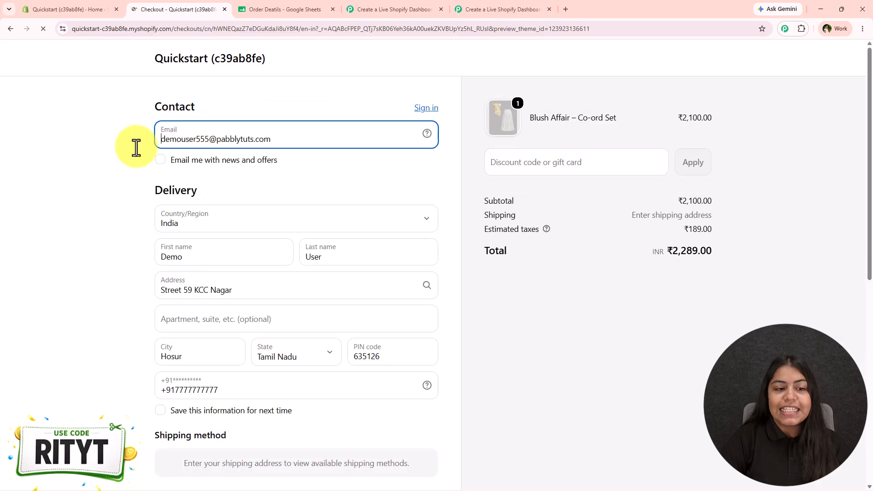
scroll(206, 246, "down", 5)
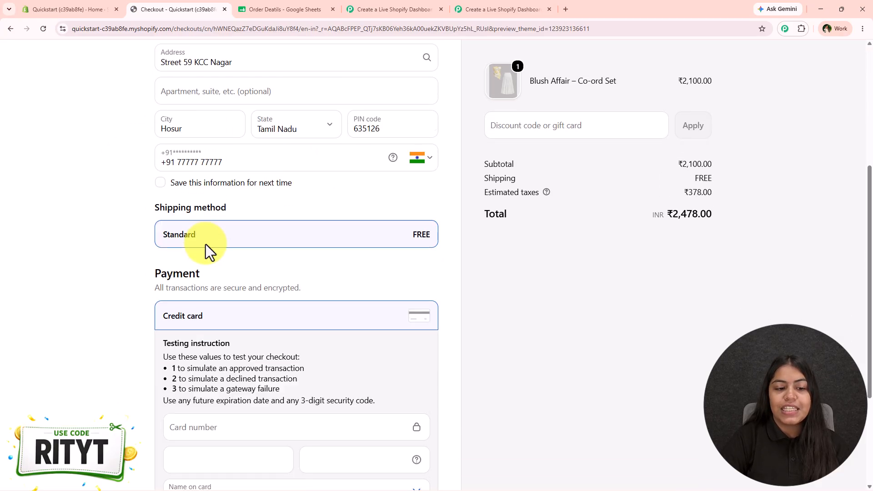
scroll(205, 245, "down", 2)
left_click(200, 345)
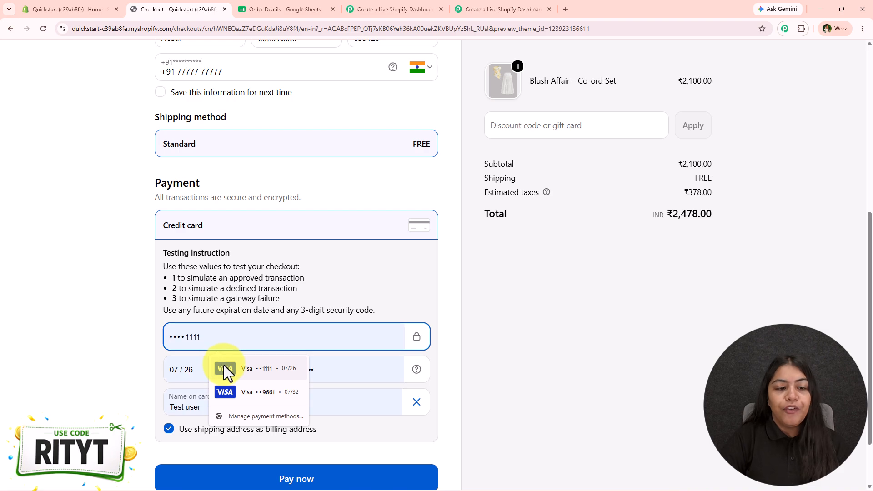
left_click(224, 369)
Step: Replace the card number with the test value for an approved transaction and pay for the order
left_click_drag(320, 341, 138, 329)
type("1")
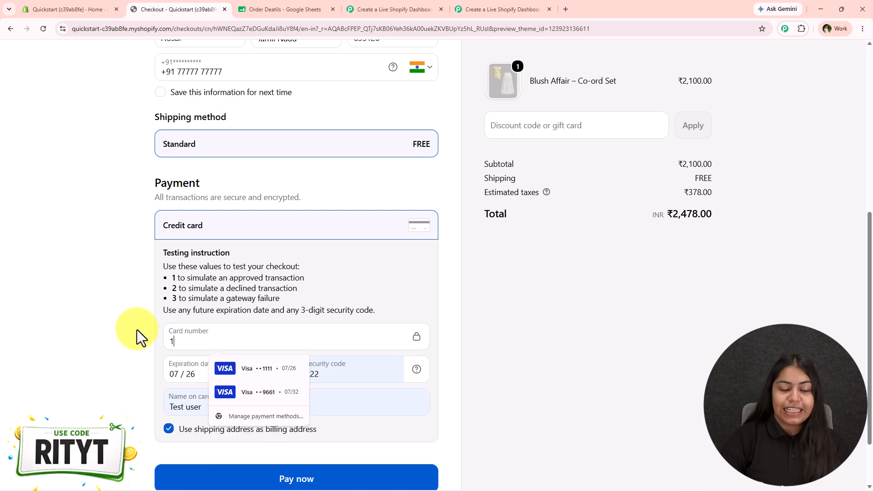
left_click(246, 256)
left_click(324, 274)
left_click(187, 337)
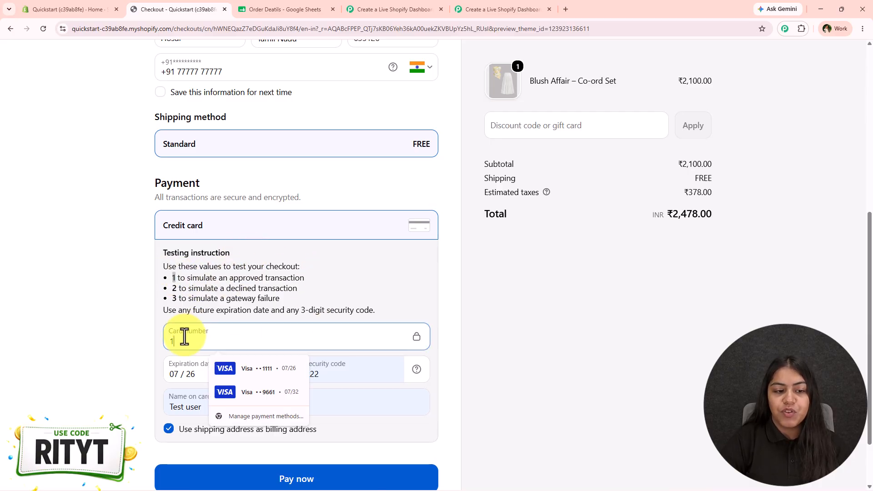
left_click(152, 323)
scroll(205, 364, "down", 2)
left_click(283, 400)
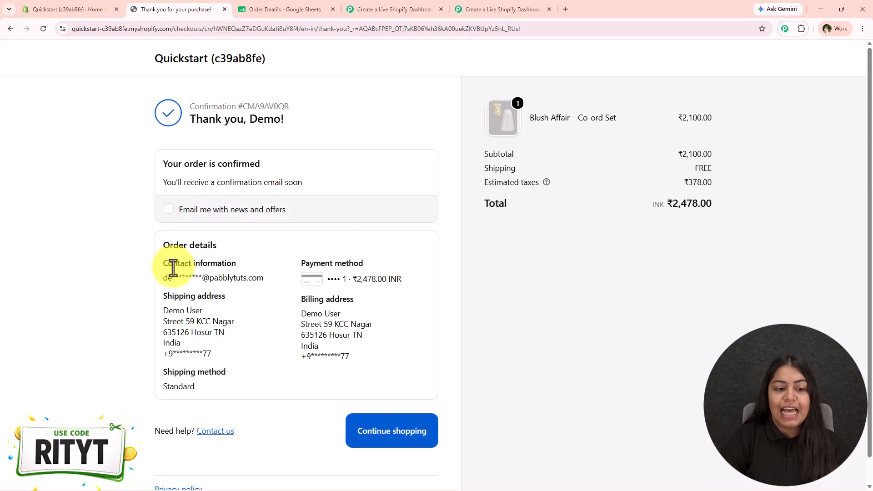
Step: Return to Pabbly Connect and review the order data received in the Shopify trigger's webhook response
left_click(479, 3)
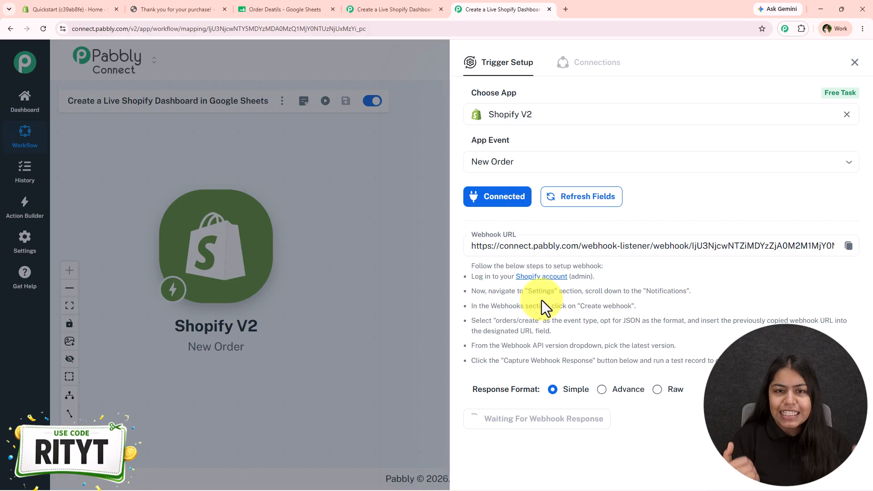
left_click(855, 62)
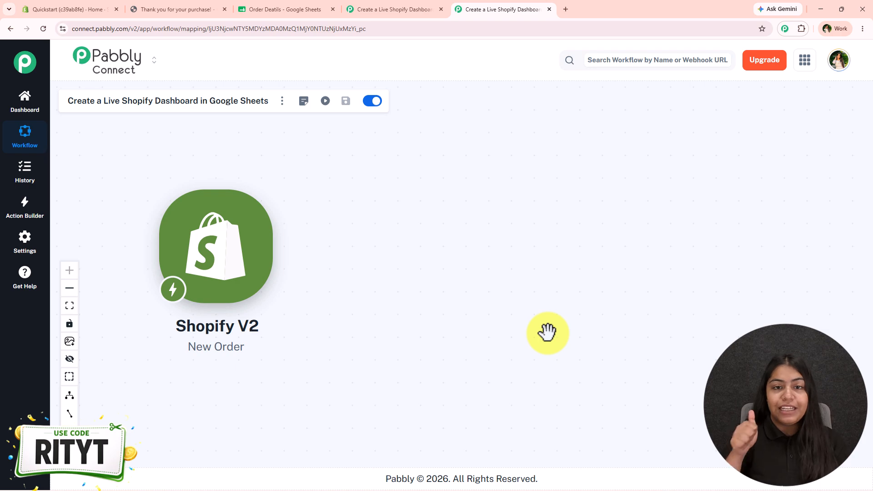
left_click(234, 243)
scroll(587, 417, "down", 1)
scroll(629, 415, "down", 10)
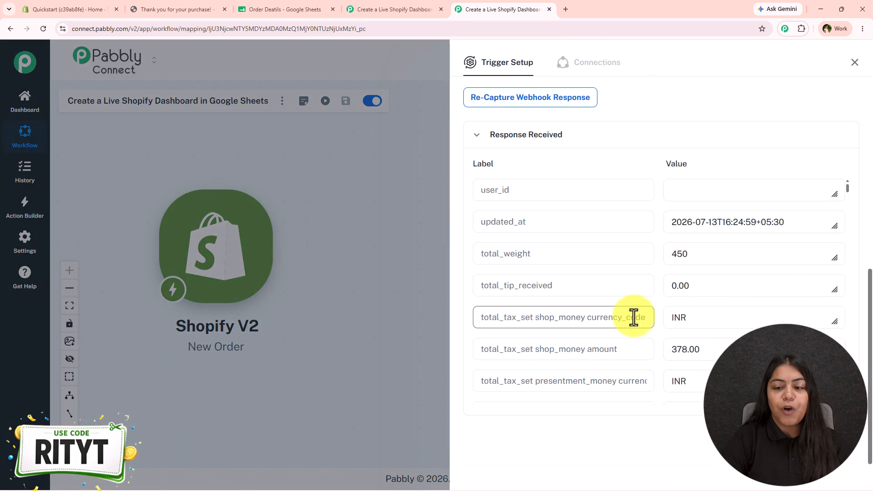
scroll(630, 316, "down", 15)
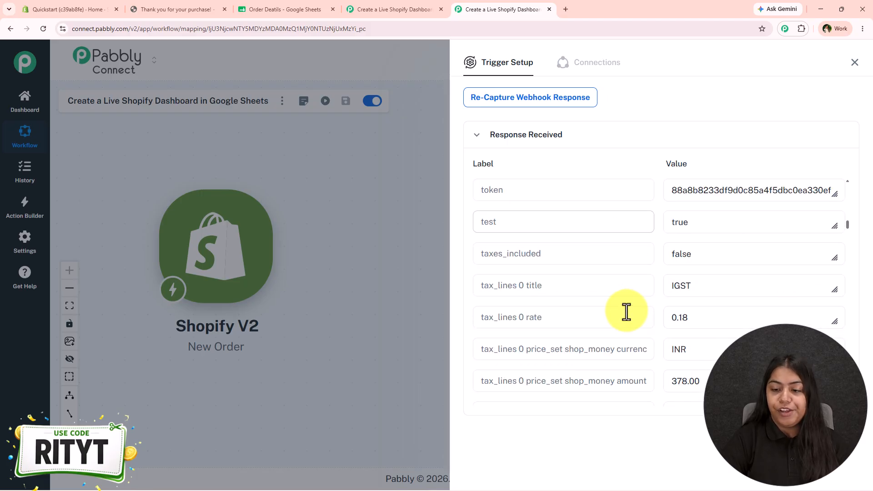
scroll(616, 312, "down", 15)
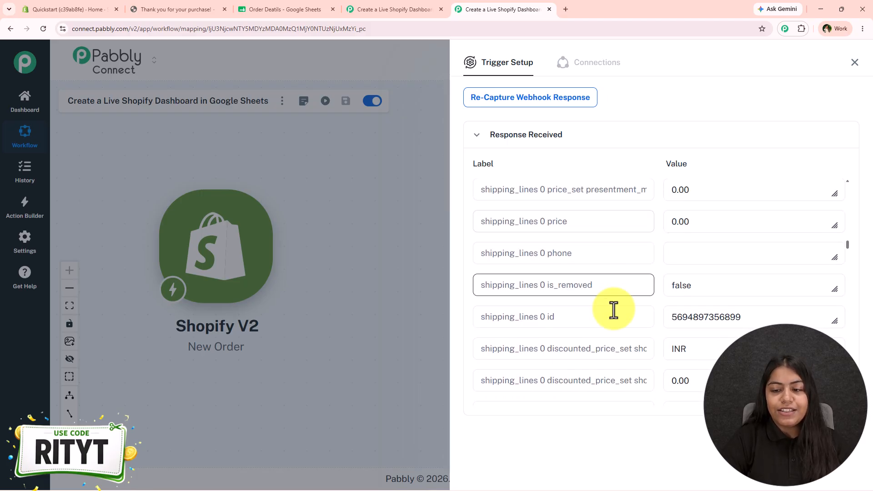
scroll(630, 306, "down", 10)
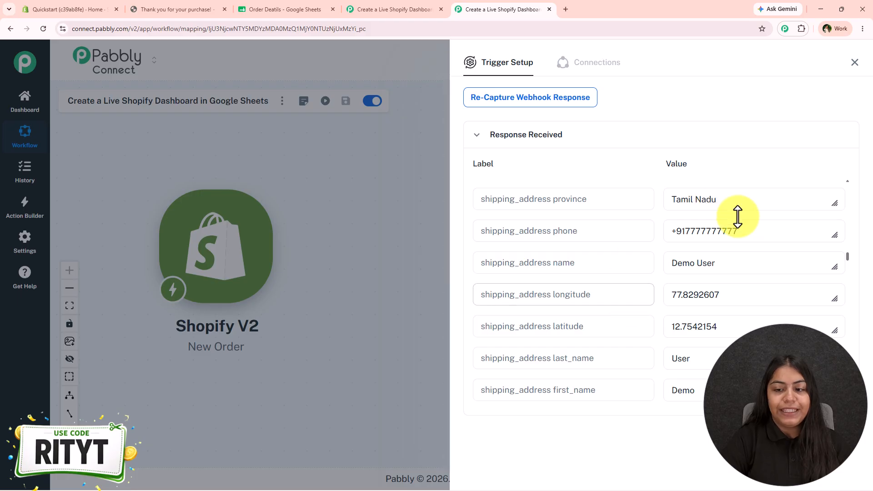
left_click(853, 66)
Step: Examine the newest order's row in Sheet1 of the Order Deatils spreadsheet, including its status
left_click(285, 9)
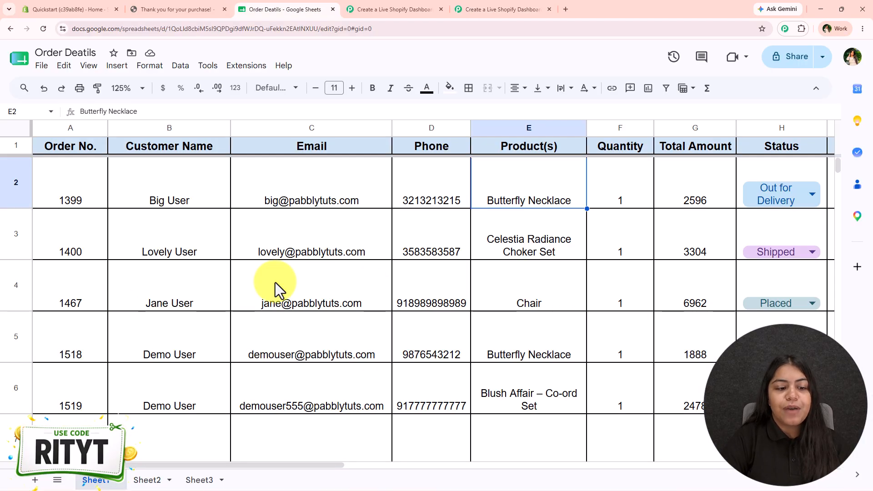
scroll(369, 296, "down", 2)
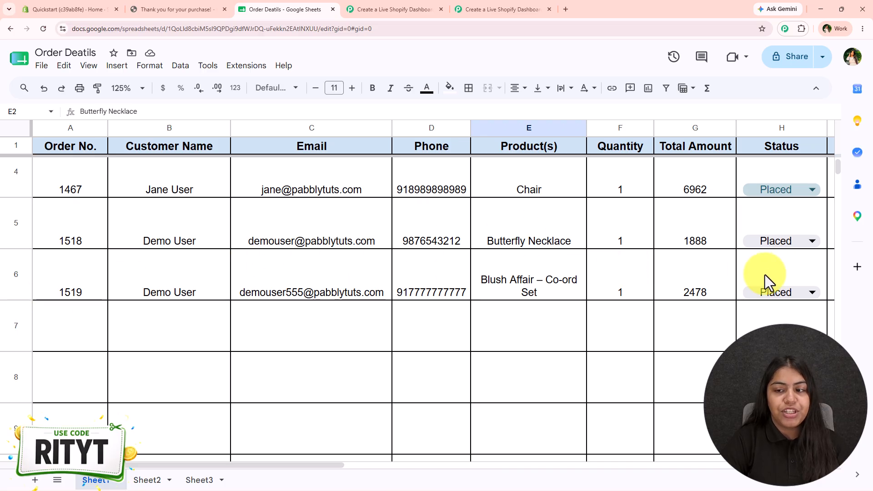
left_click_drag(764, 274, 80, 279)
left_click(19, 256)
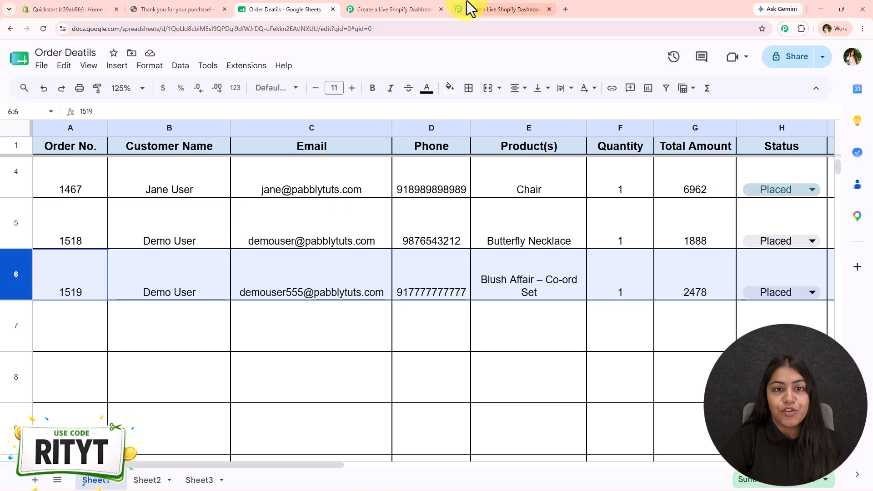
left_click(366, 8)
left_click(254, 8)
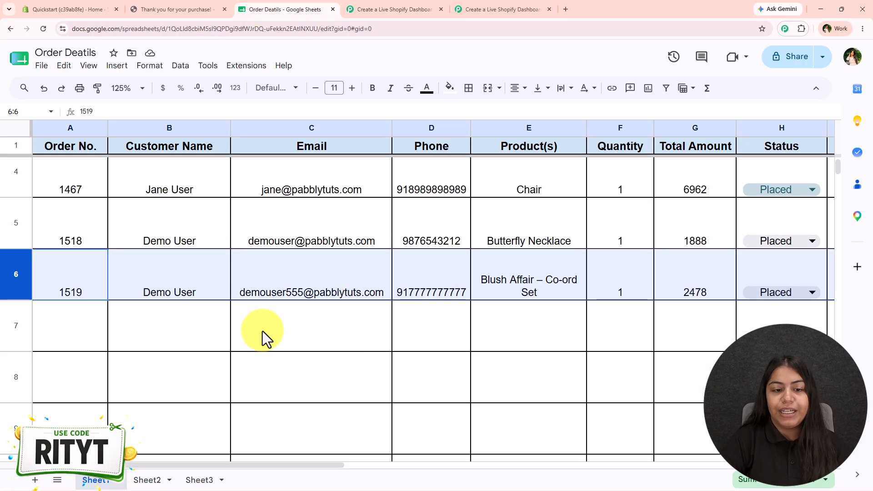
left_click(382, 278)
Step: Return to the workflow and add a Google Sheets action with the Add New Row event after the Shopify trigger
left_click(472, 8)
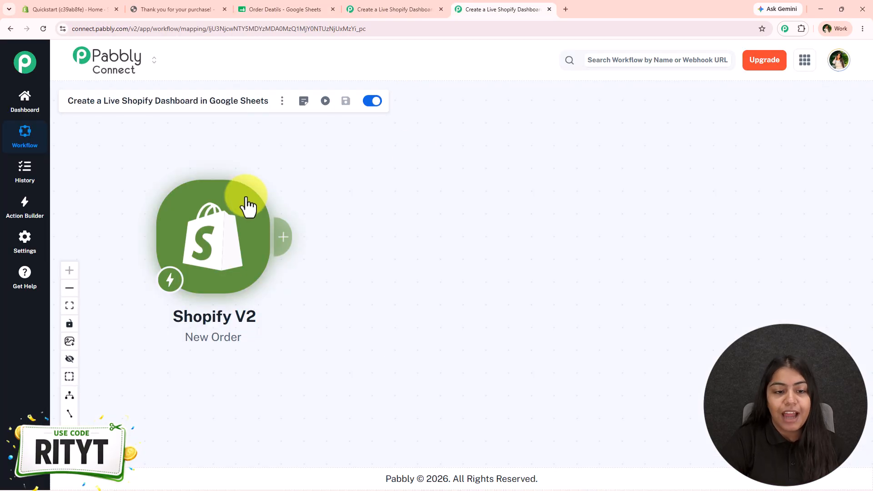
left_click(281, 237)
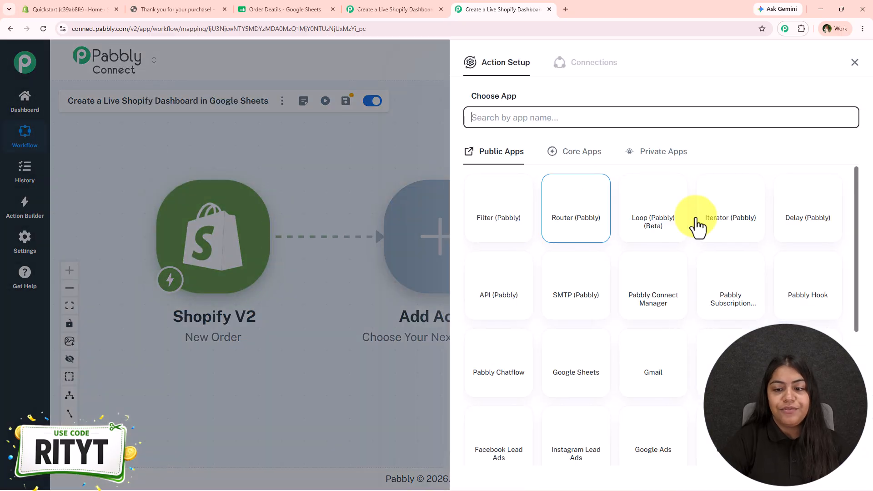
left_click(565, 359)
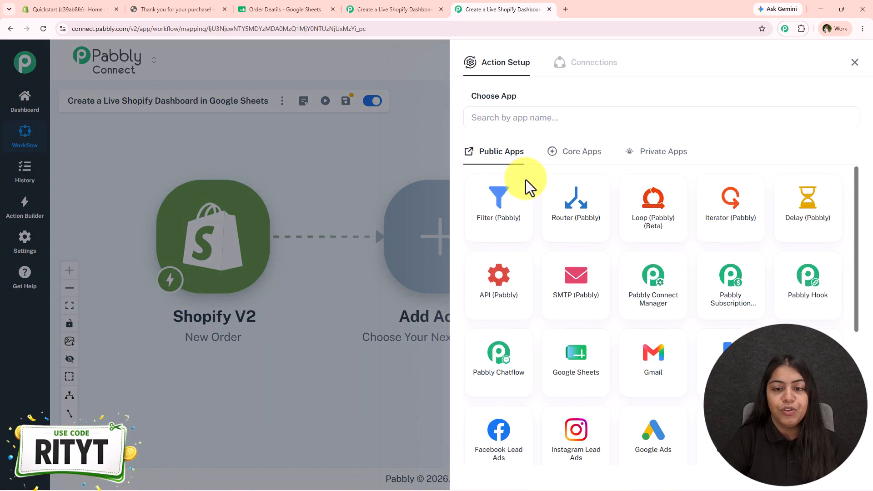
Step: Authorize a new Google Sheets connection with the Google account and target Sheet1 of the Order Deatils spreadsheet
left_click(519, 200)
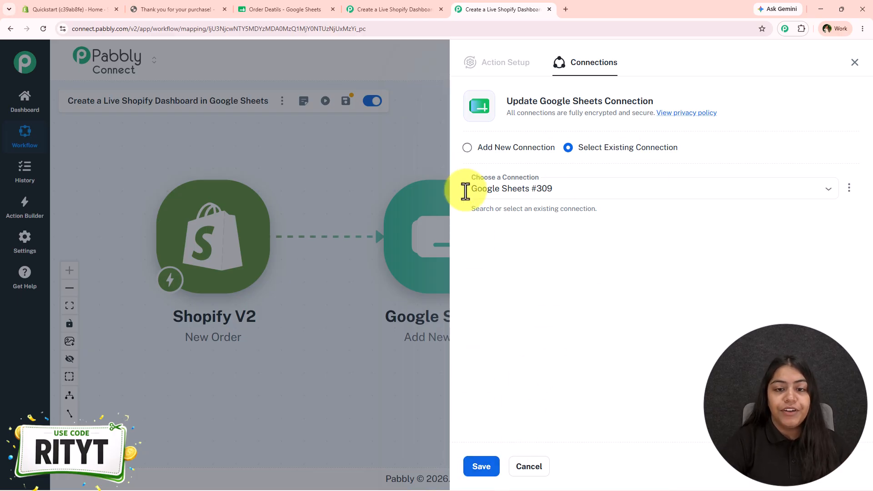
left_click(467, 147)
left_click(496, 273)
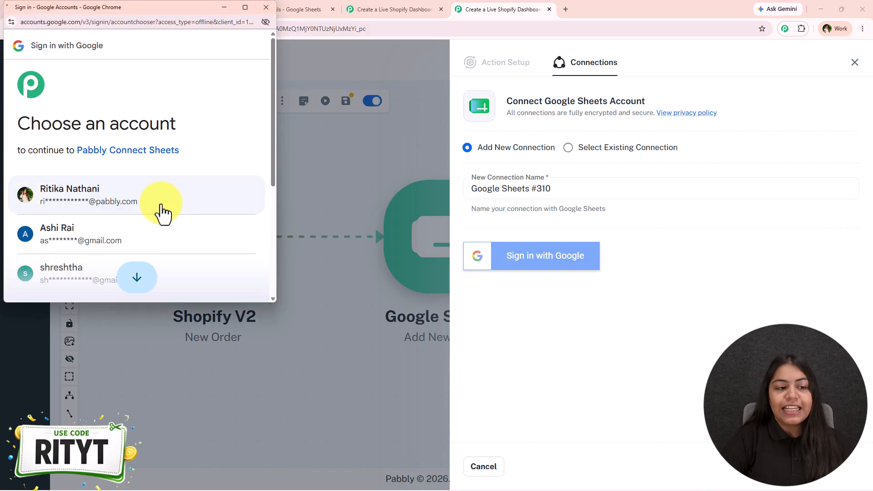
left_click(164, 221)
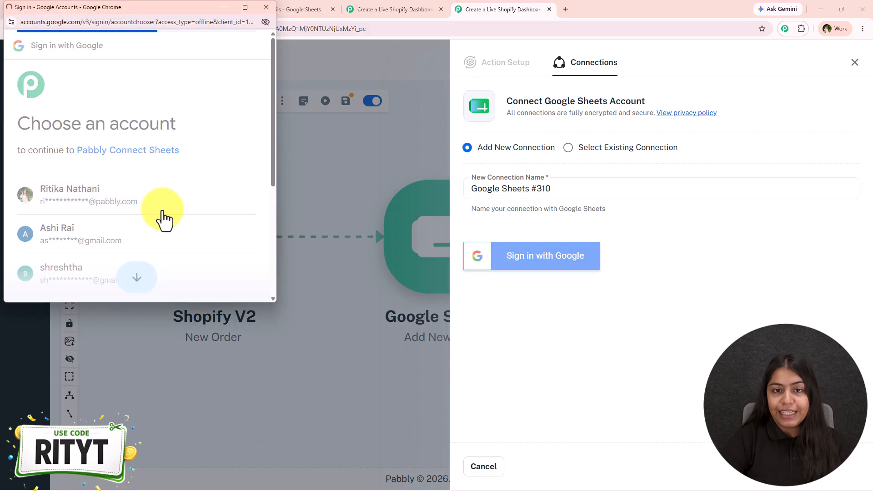
scroll(164, 220, "down", 5)
left_click(189, 244)
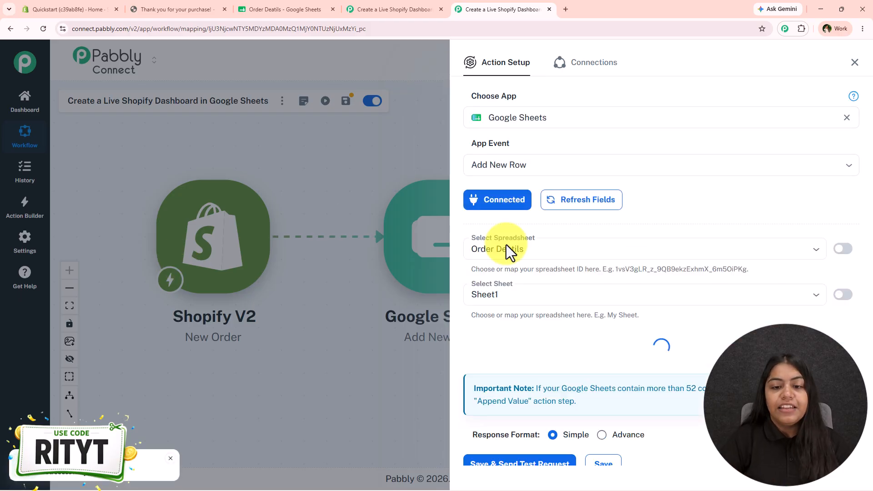
Step: Map the Order No. column to the order_number value from the Shopify trigger
scroll(526, 288, "down", 4)
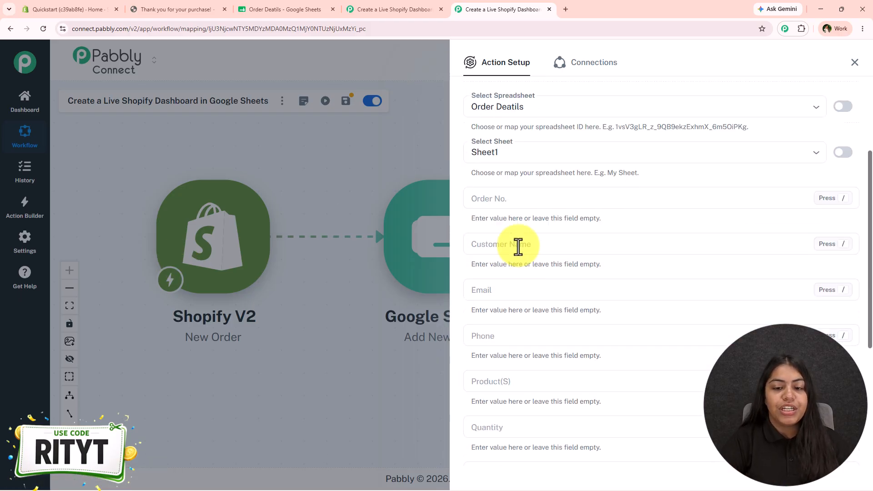
scroll(583, 423, "up", 1)
left_click(496, 206)
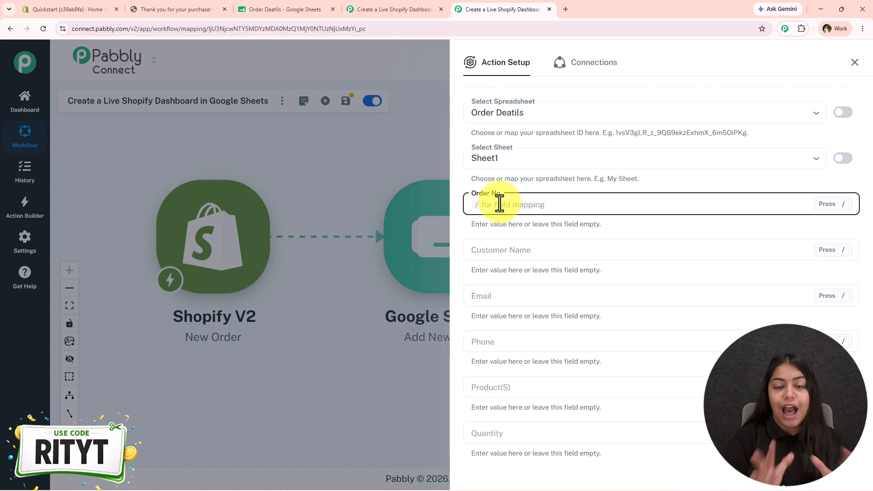
type("/num")
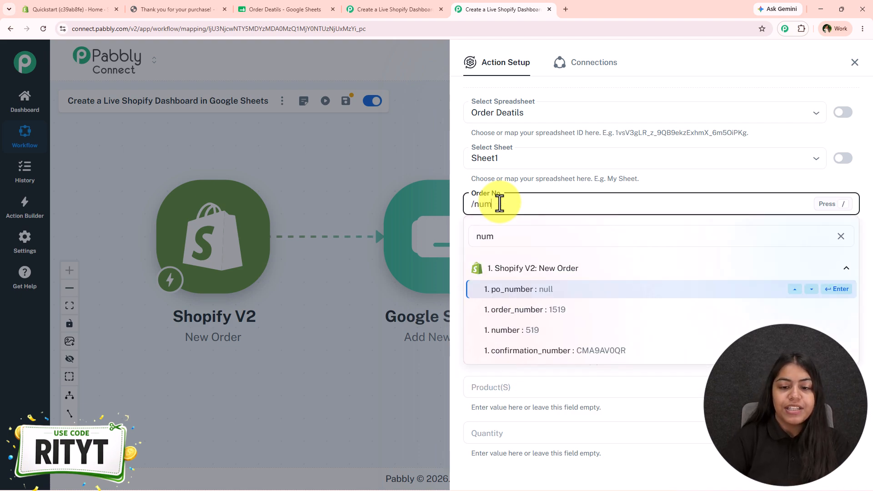
left_click(558, 318)
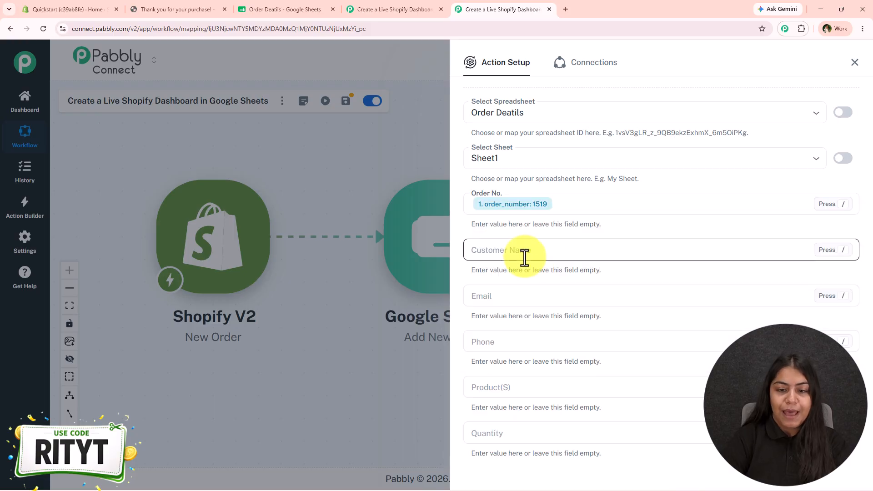
Step: Map the Customer Name column to the shipping_address name value from the Shopify trigger
left_click(523, 251)
type("/nme")
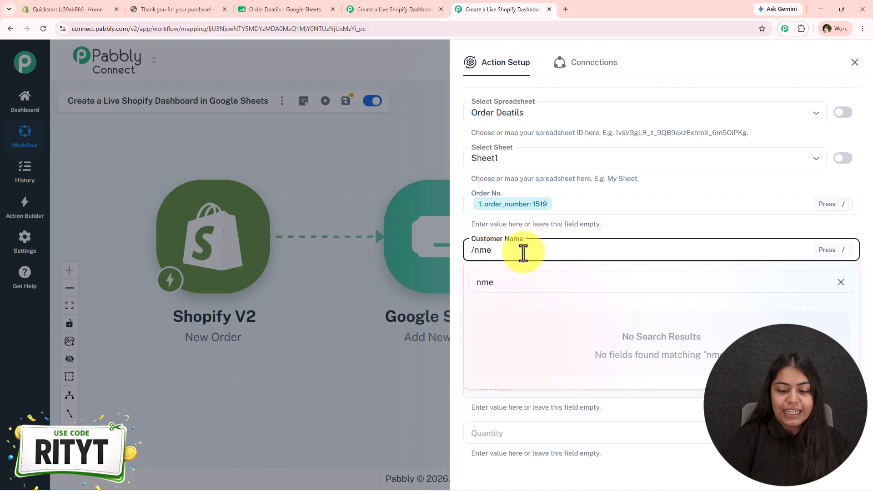
key("BackSpace")
key("BackSpace")
type("ame")
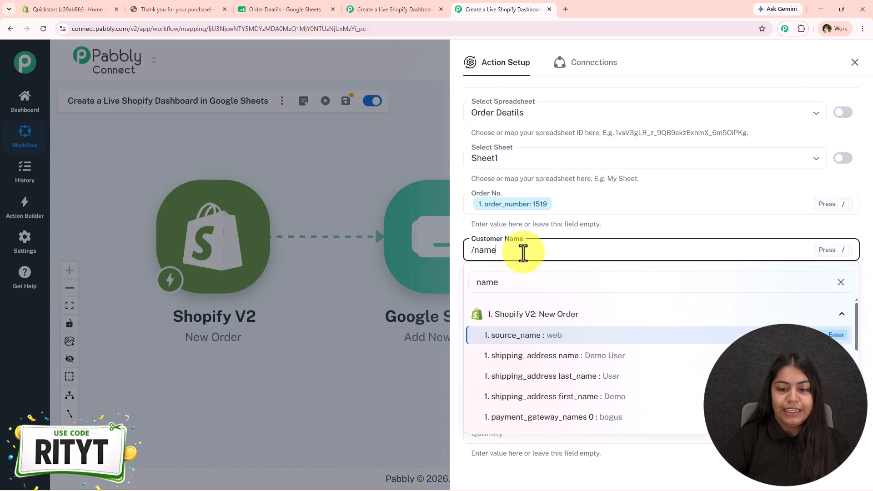
left_click(568, 355)
Step: Map the Email column to the trigger's email value and open the Phone column for mapping
left_click(531, 294)
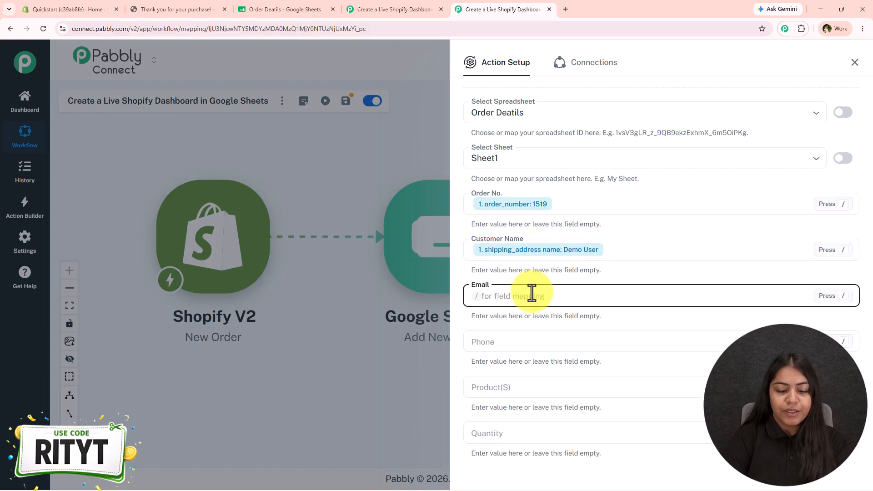
type("/@")
left_click(614, 382)
left_click(522, 342)
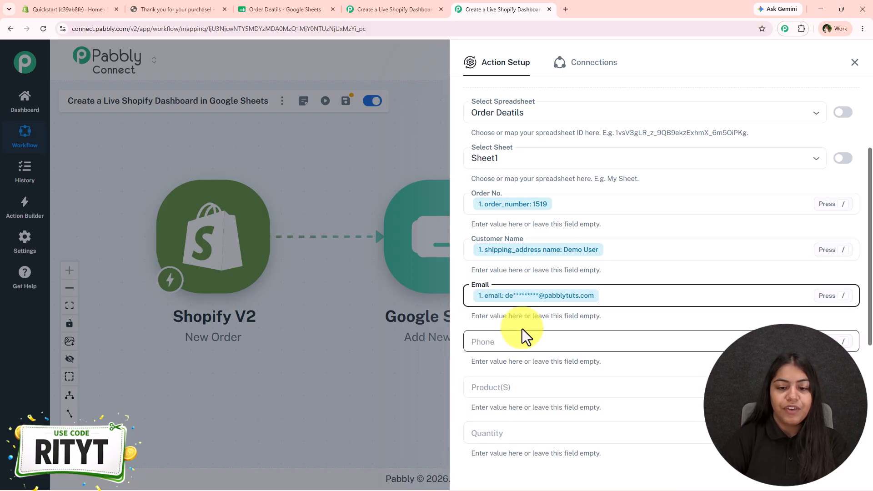
Step: Map the Phone column to the shipping_address phone value from the Shopify trigger
type("/+")
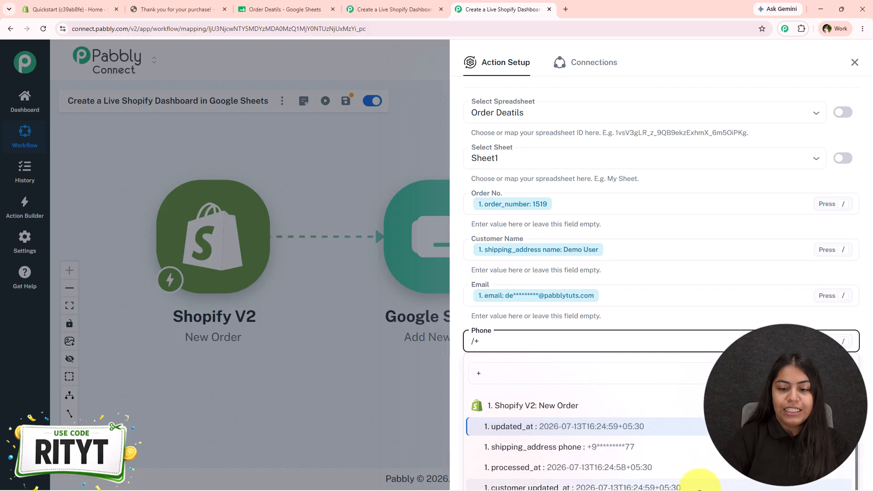
scroll(600, 287, "down", 2)
left_click(492, 251)
key("BackSpace")
type("+")
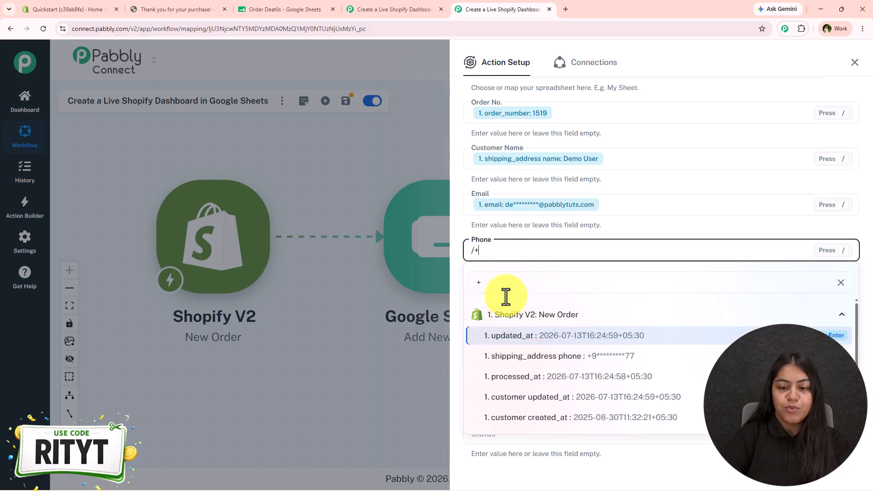
left_click(565, 358)
Step: Map the Product(S) column to the line_items 0 title value from the Shopify trigger
left_click(506, 296)
type("/item")
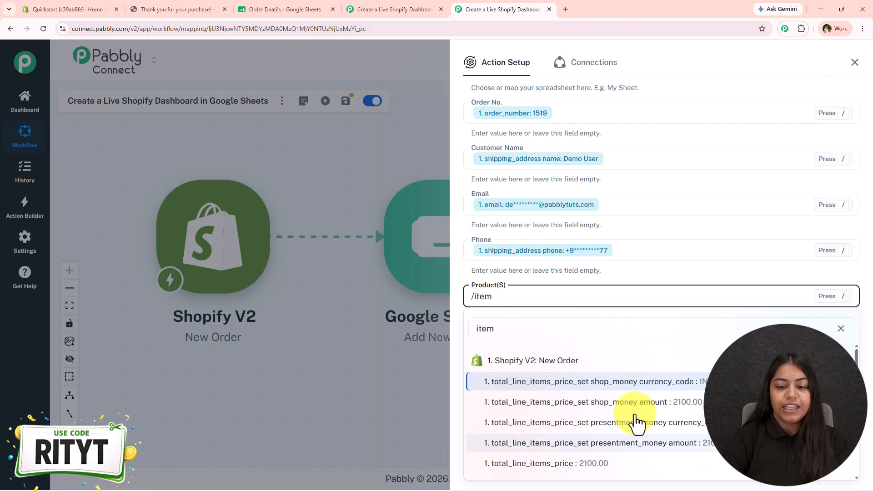
scroll(635, 423, "down", 6)
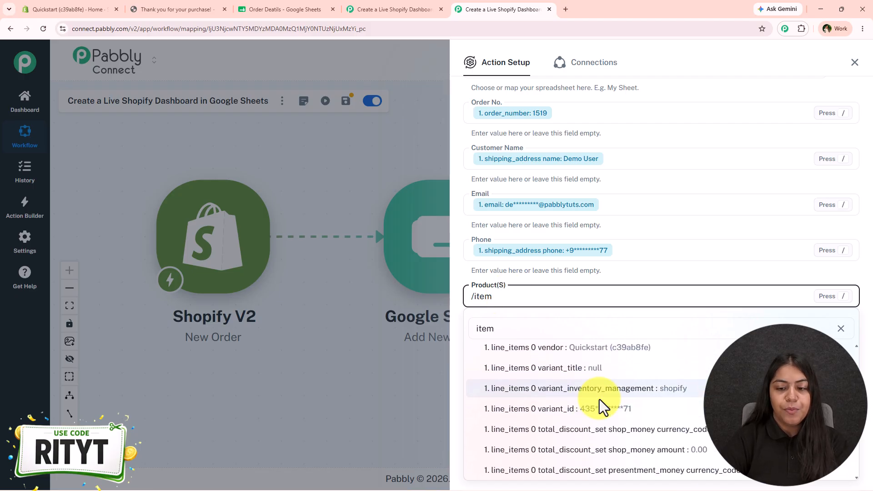
scroll(627, 412, "down", 2)
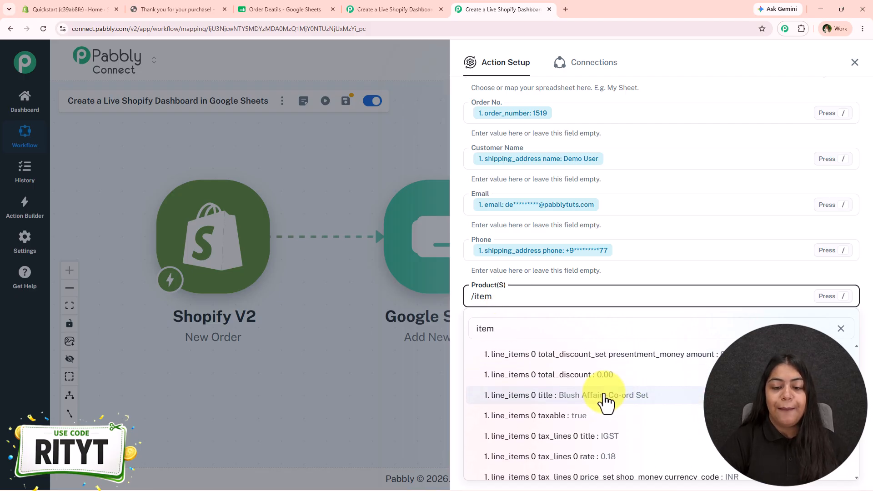
left_click(605, 394)
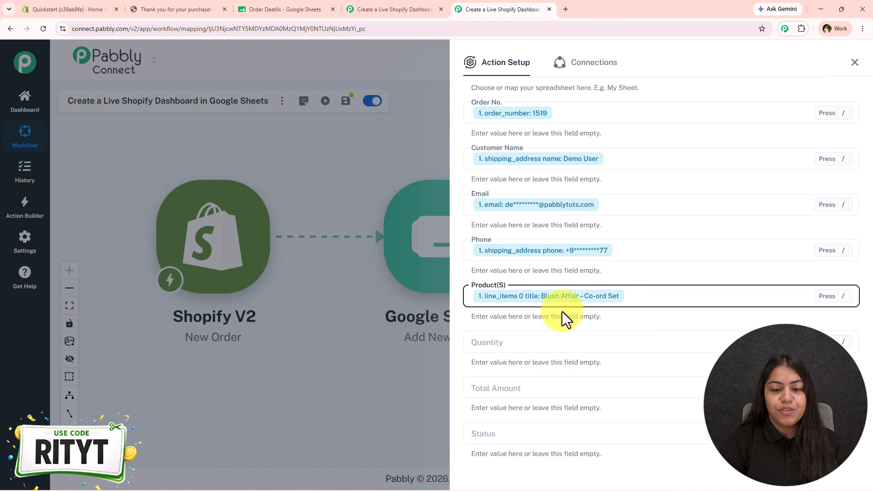
Step: Map the Quantity column to the line_items 0 quantity value from the Shopify trigger
scroll(513, 262, "down", 2)
left_click(512, 259)
type("/")
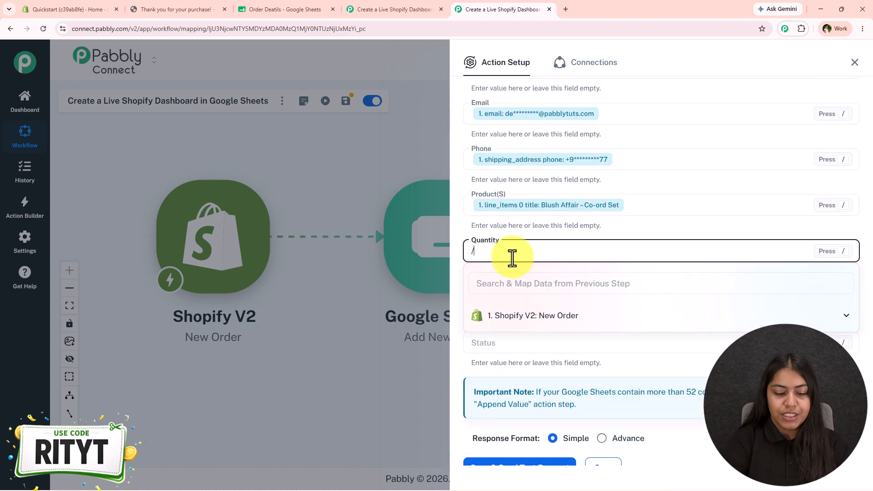
type("qua")
left_click(549, 337)
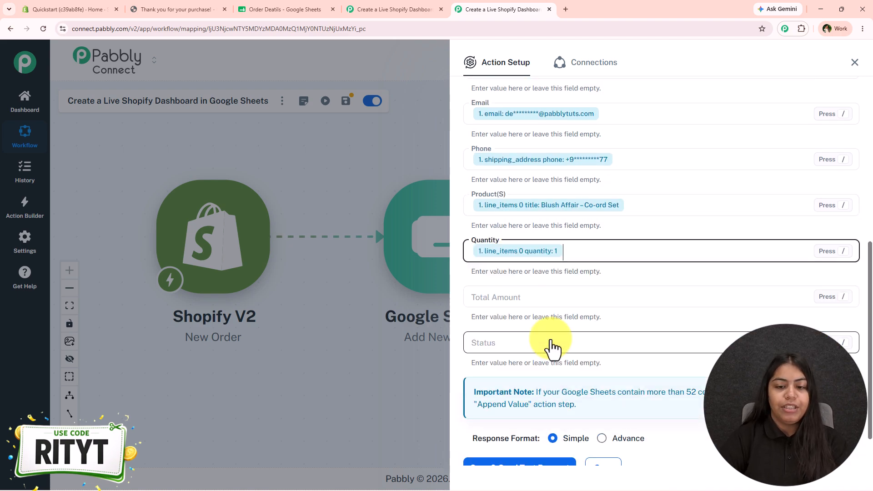
Step: Map the Total Amount column to the total_price value from the Shopify trigger
left_click(500, 300)
type("/total")
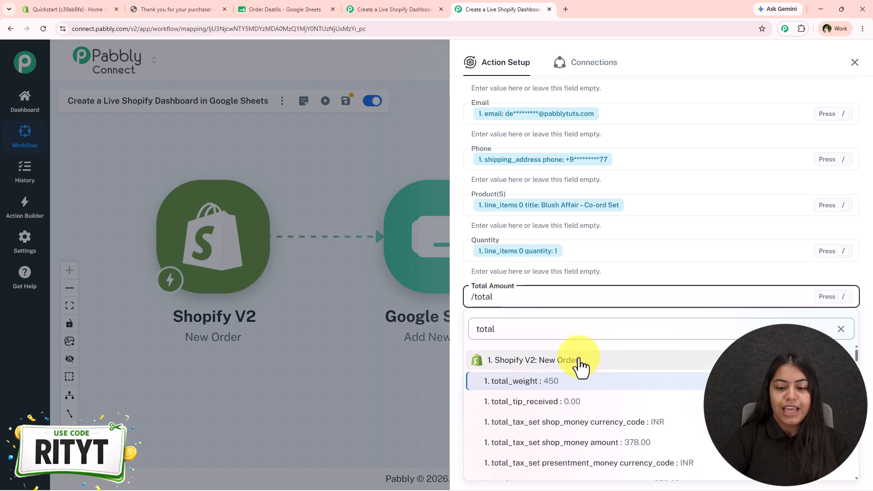
scroll(589, 417, "down", 5)
scroll(588, 439, "down", 3)
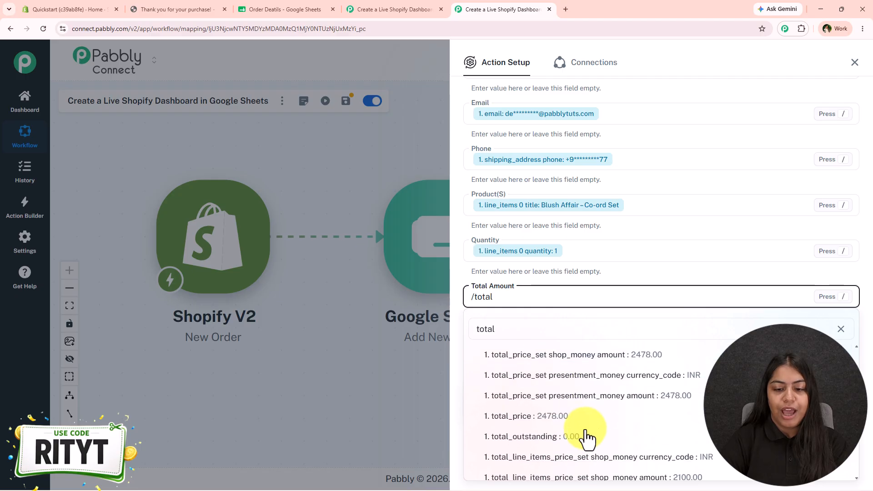
left_click(536, 423)
Step: Set the Status column to the fixed text Placed, save the action with a test request and close its setup
left_click(499, 346)
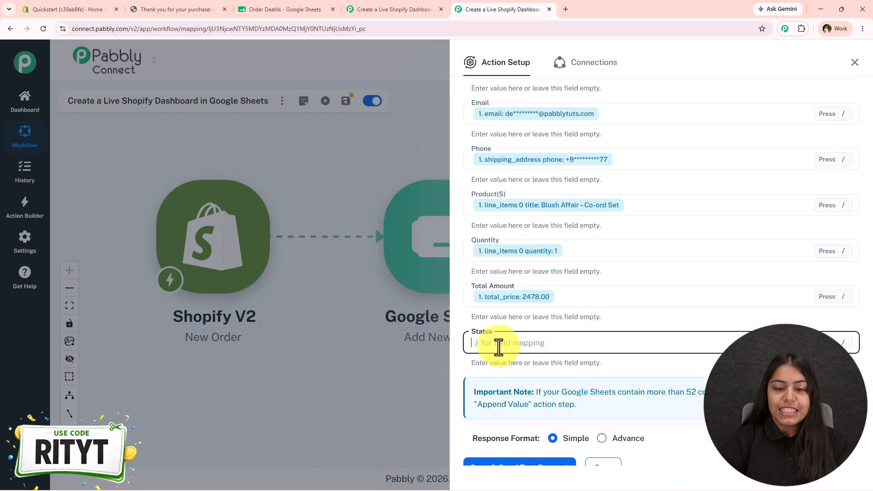
type("Place")
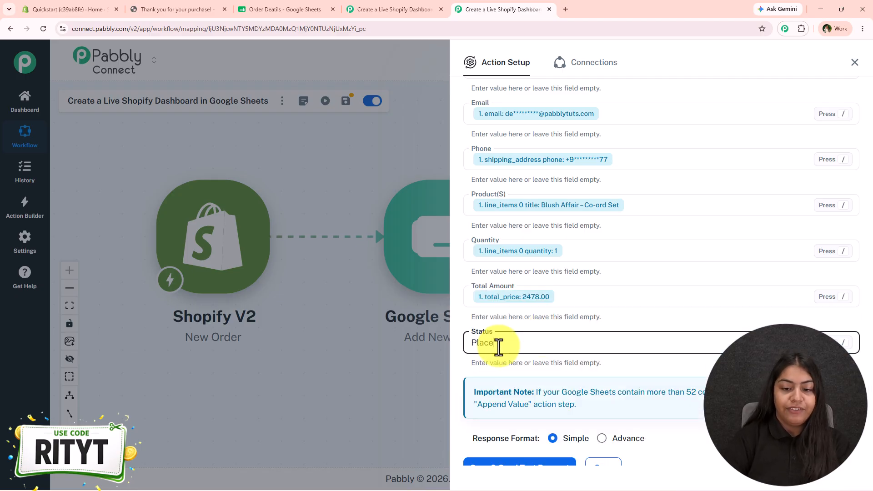
type("d")
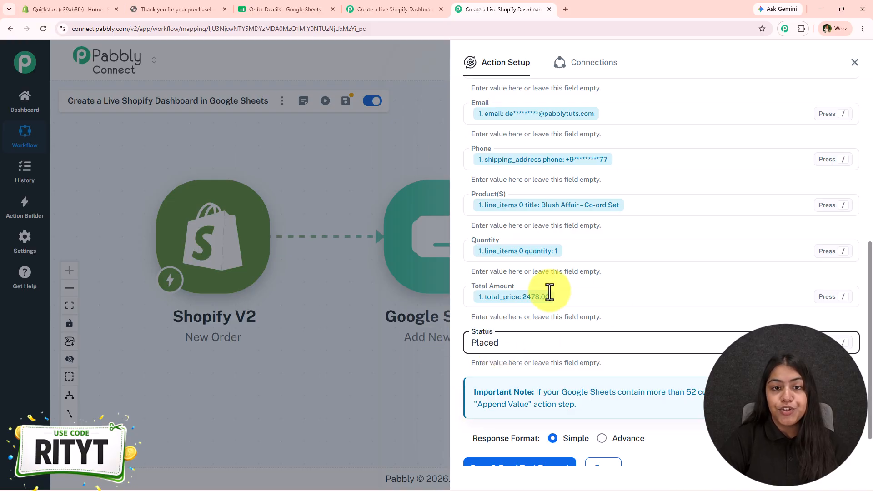
scroll(475, 340, "down", 2)
left_click(526, 419)
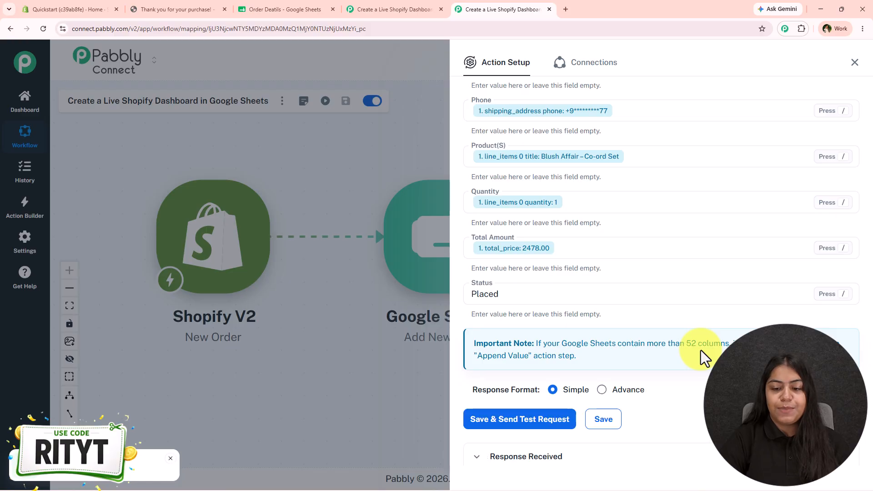
scroll(700, 352, "down", 6)
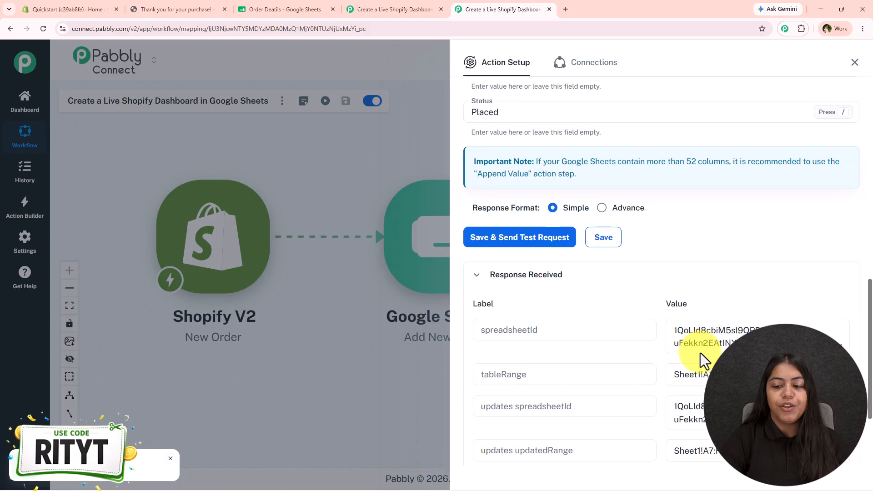
left_click(849, 57)
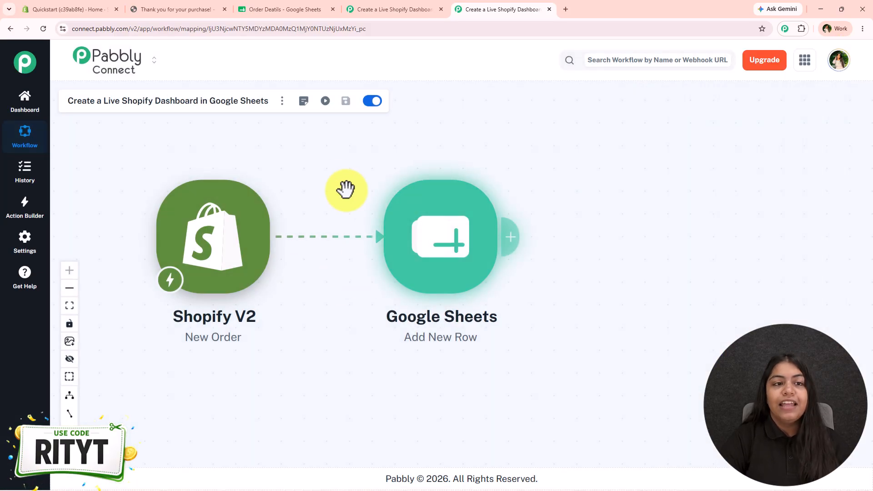
Step: Switch to the Order Deatils sheet in Google Sheets and check the order data in row 7, including its phone and status cells
left_click(284, 8)
left_click_drag(59, 334, 767, 326)
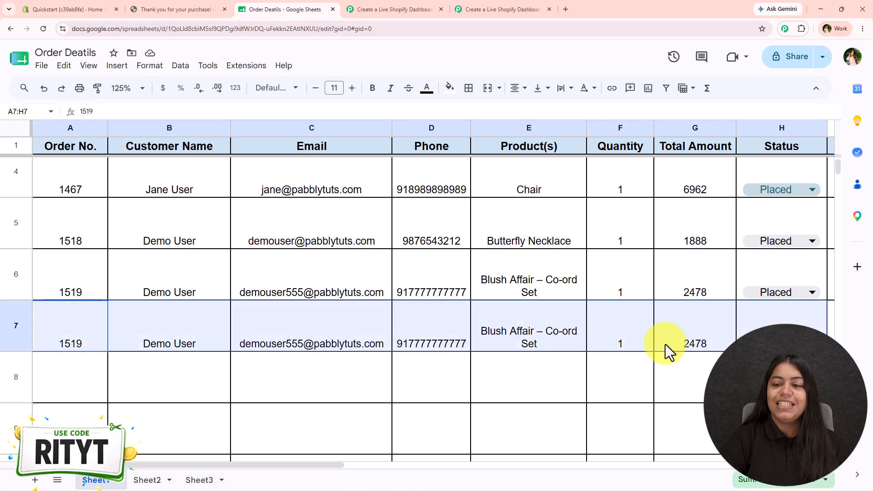
left_click(410, 348)
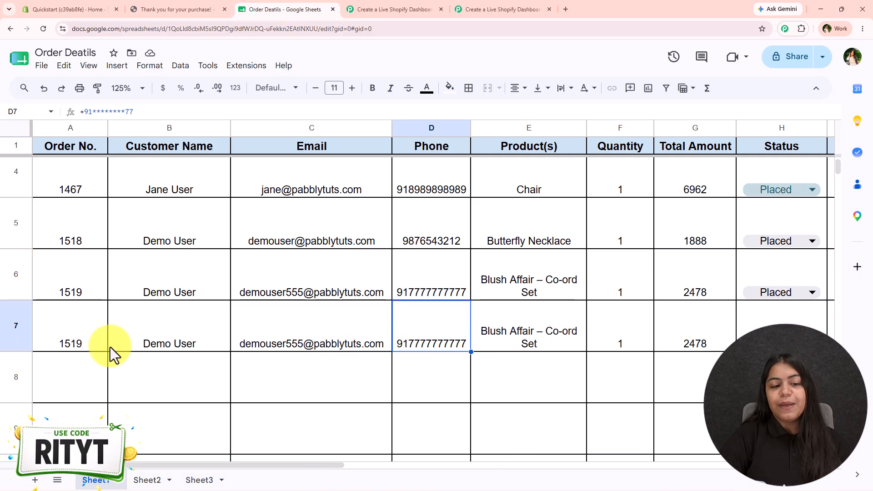
left_click_drag(83, 342, 768, 327)
left_click(769, 318)
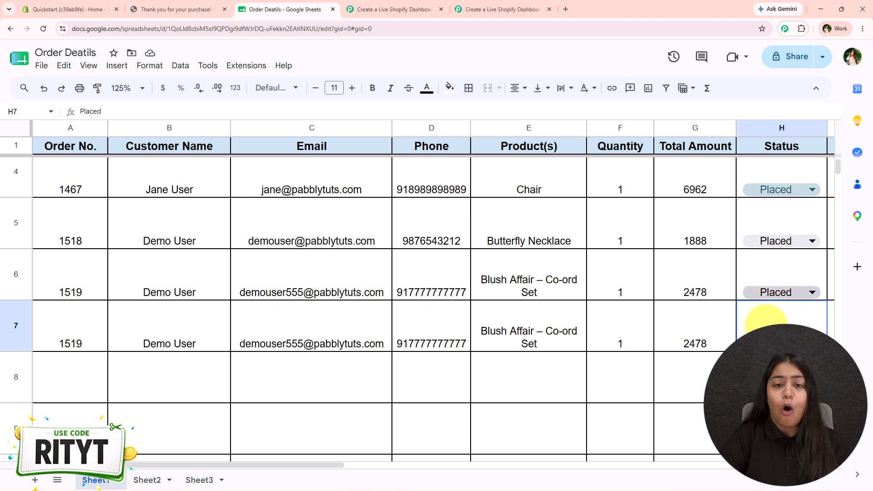
Step: Try the Cancelled and Shipped options in row 7's Status cell and set it back to Placed
scroll(818, 327, "down", 3)
left_click(768, 232)
left_click(761, 266)
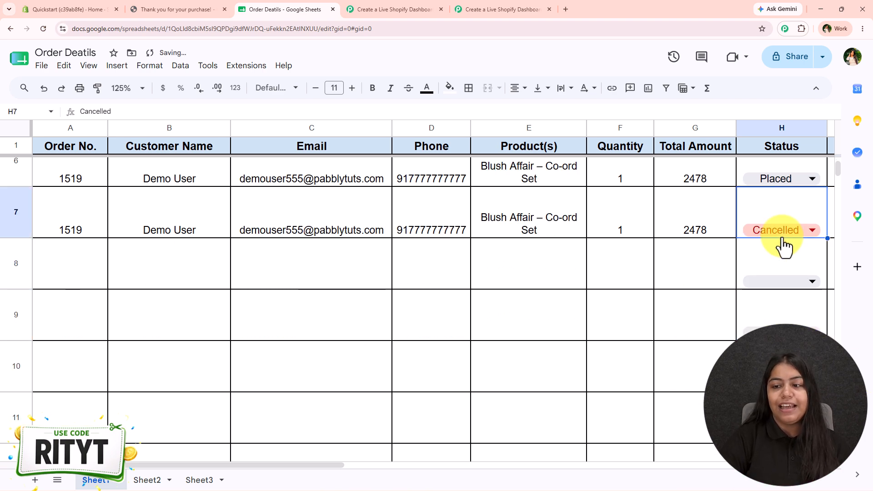
left_click(782, 232)
left_click(784, 272)
left_click(788, 234)
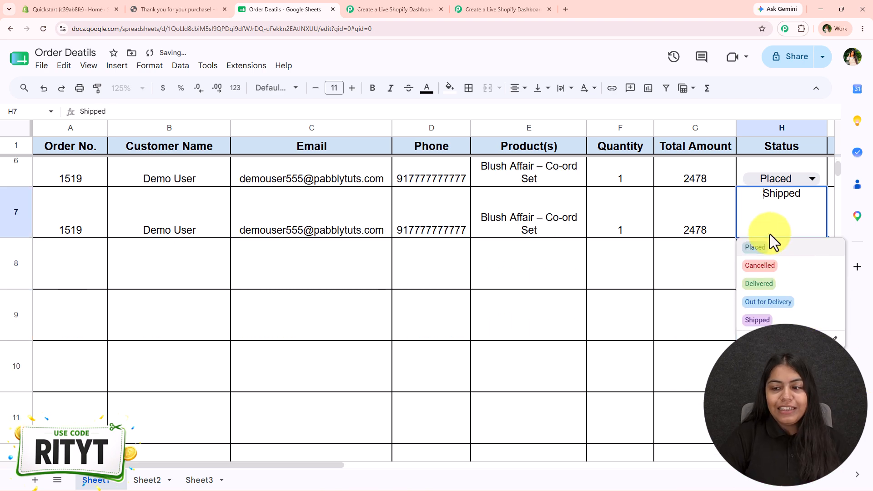
left_click(760, 265)
left_click(776, 235)
left_click(774, 250)
Step: Switch to Pabbly Connect and review the Shopify to Google Sheets workflow in both of its open tabs
left_click(410, 4)
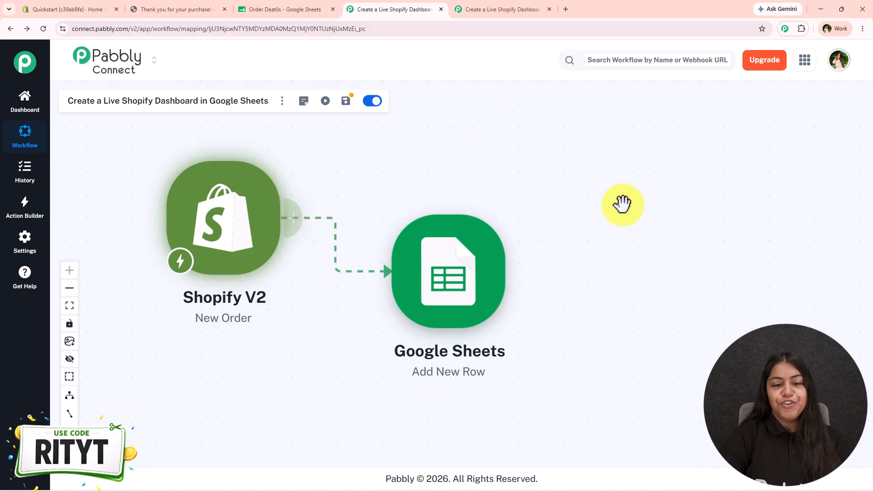
left_click(500, 9)
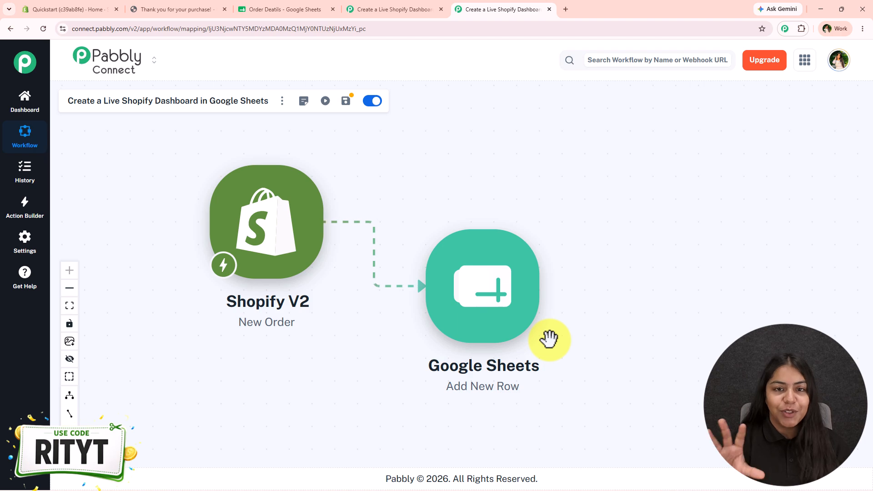
Step: Switch to the Order Deatils sheet and review its order rows, highlighting the first order's data in A2:G2
left_click(285, 8)
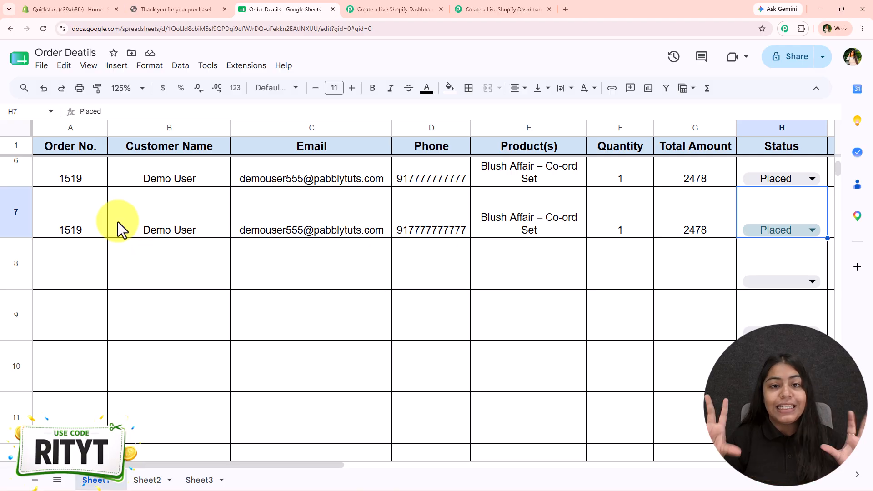
left_click_drag(59, 156, 429, 206)
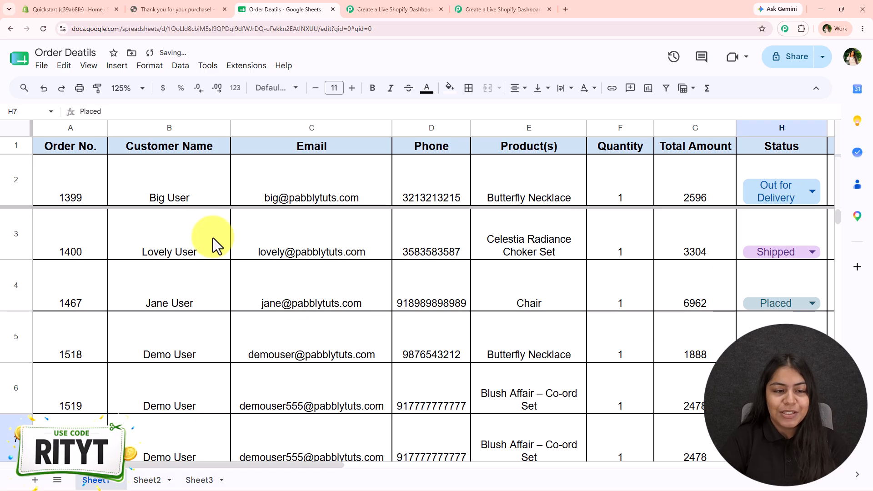
key("ctrl+z")
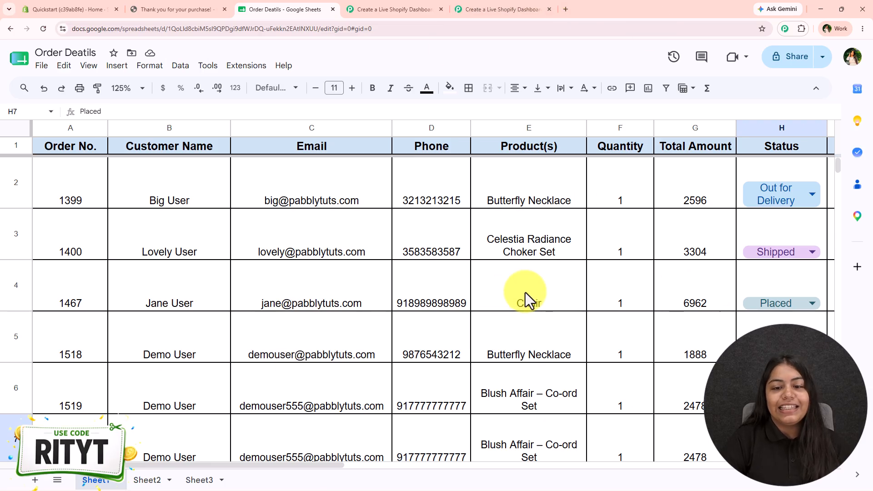
left_click_drag(86, 188, 728, 190)
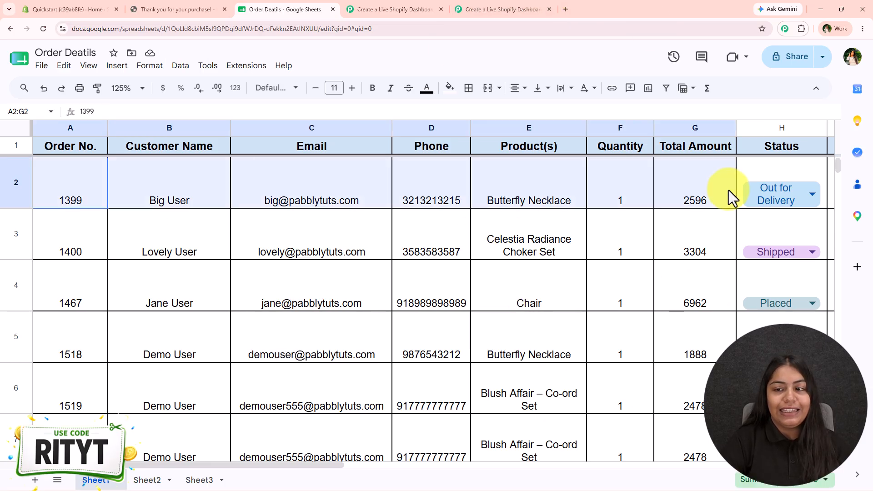
Step: Return to the Pabbly Connect workflow and view its Shopify trigger and Google Sheets action
left_click(464, 9)
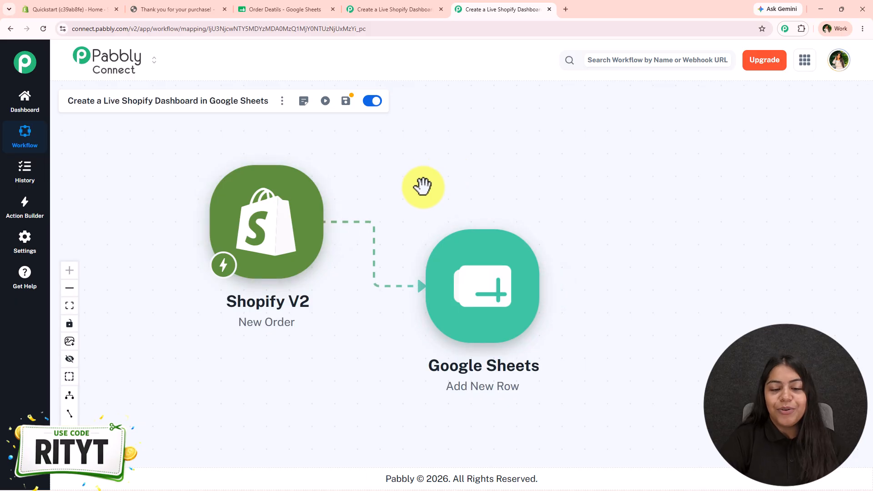
left_click_drag(423, 187, 403, 180)
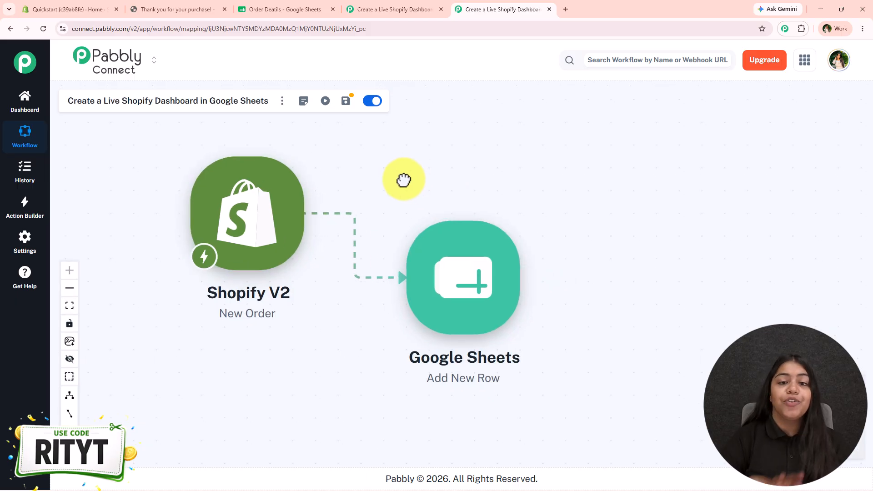